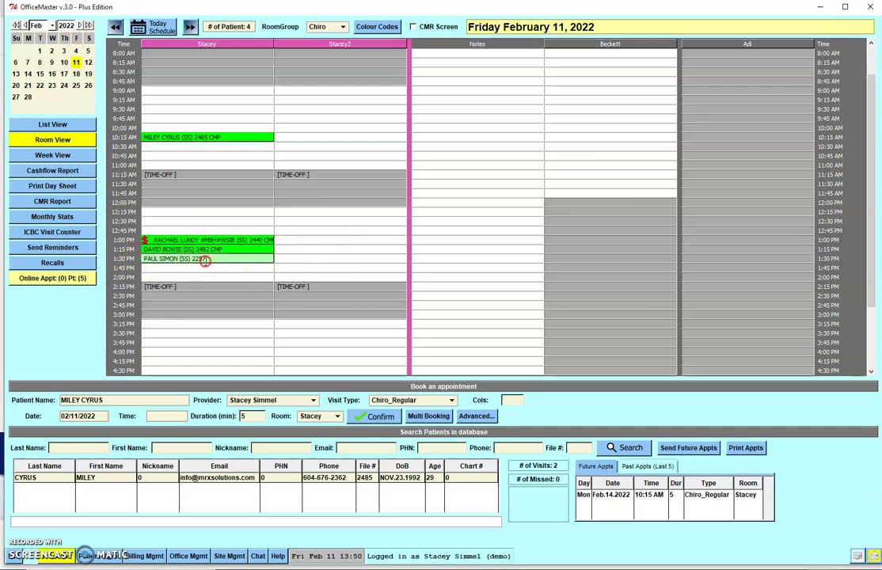
- Mark the 1:30 PM appointment in the Stacey room as missed with the reason "Is feeling ill" and choose to add the patient to recall
{"action": "right_click", "coordinate": [214, 261]}
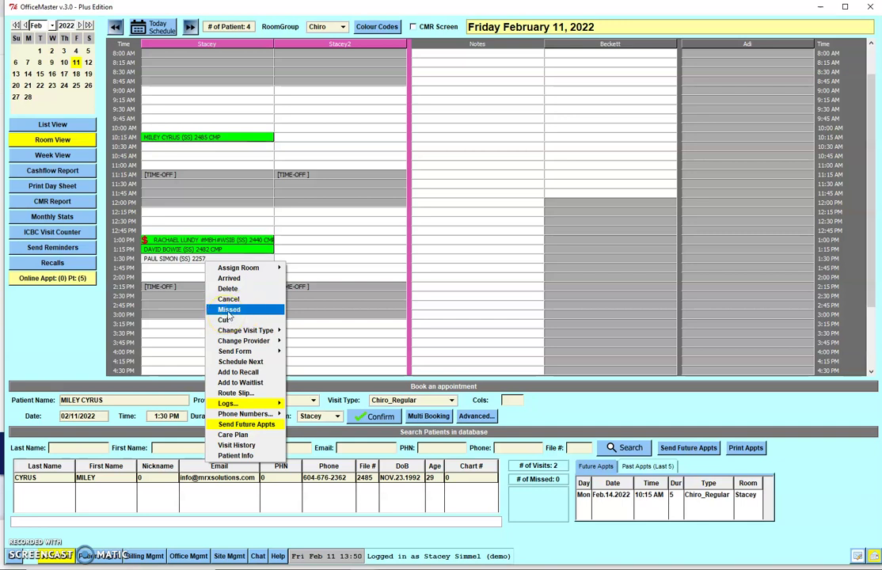
{"action": "left_click", "coordinate": [227, 313]}
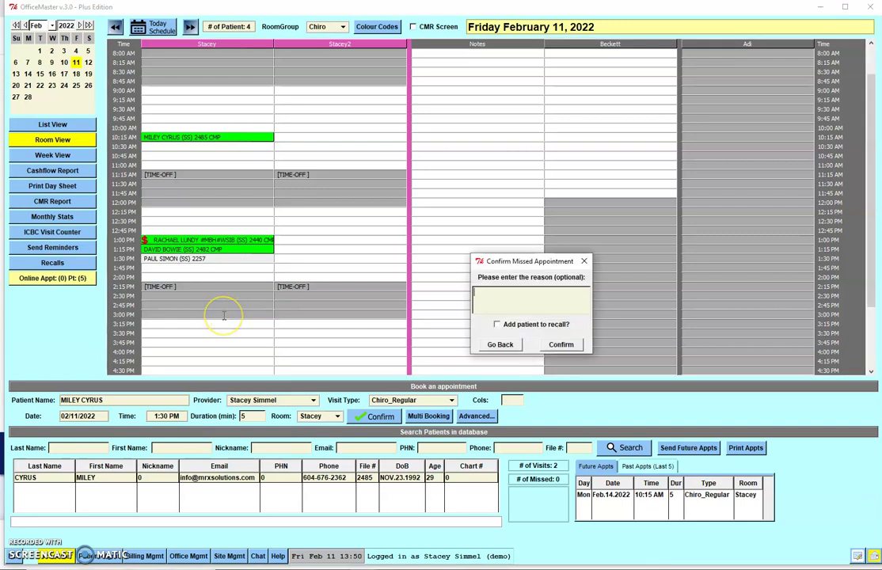
{"action": "left_click", "coordinate": [510, 297]}
{"action": "type", "text": "is feeling ill"}
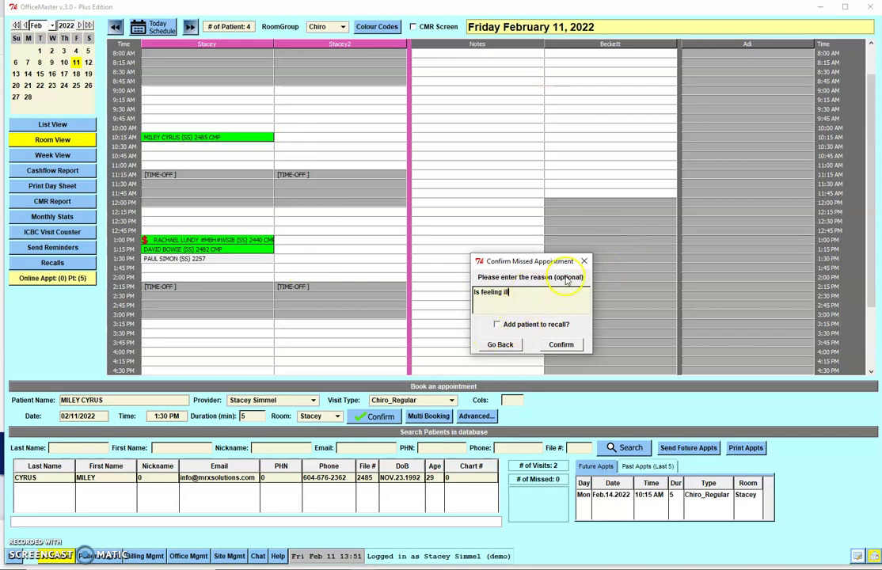
{"action": "left_click", "coordinate": [497, 326]}
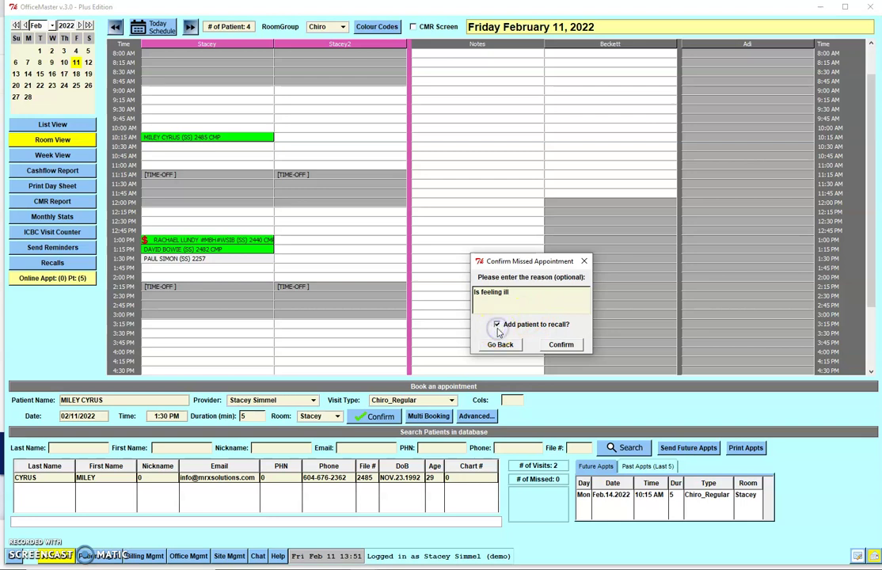
{"action": "left_click", "coordinate": [569, 347]}
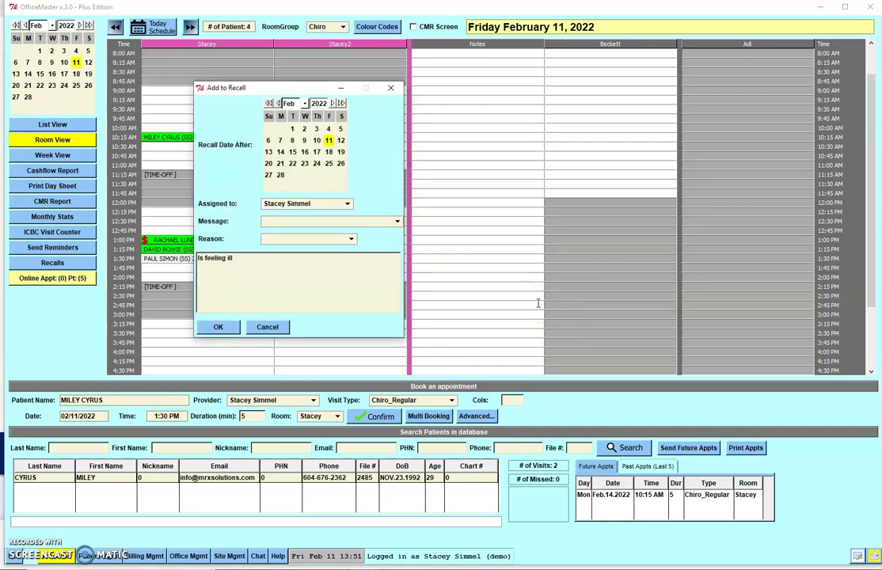
- Set the missed patient's recall date to after February 18, 2022 and save the recall entry
{"action": "left_click", "coordinate": [329, 153]}
{"action": "left_click", "coordinate": [396, 223]}
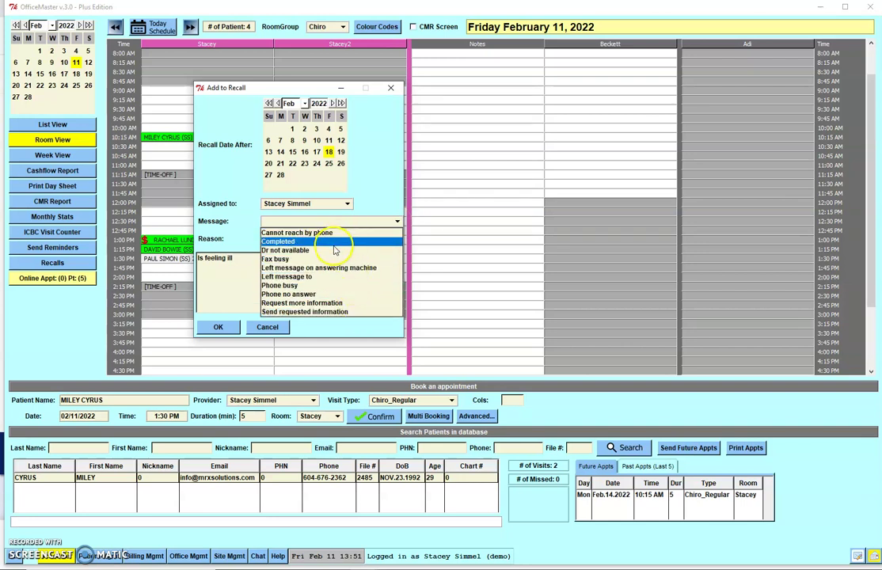
{"action": "left_click", "coordinate": [216, 283]}
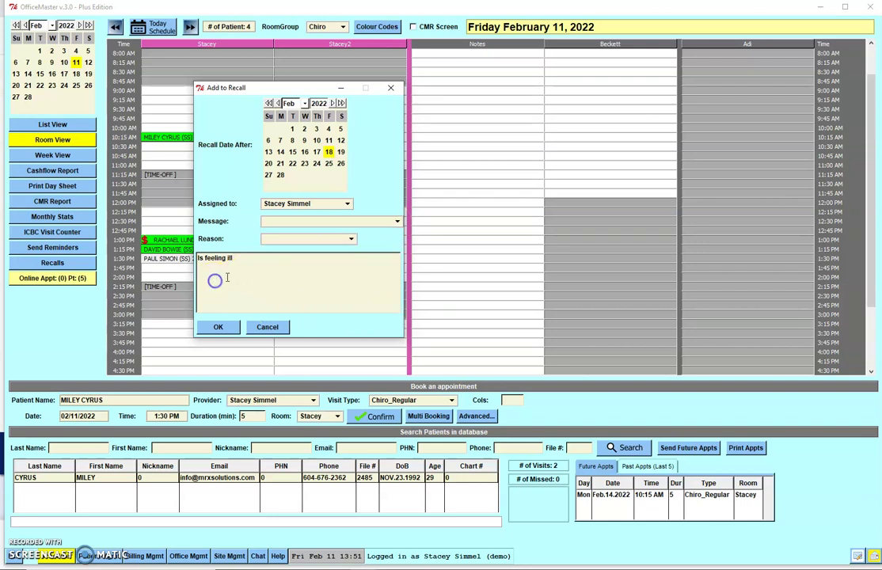
{"action": "left_click", "coordinate": [219, 327]}
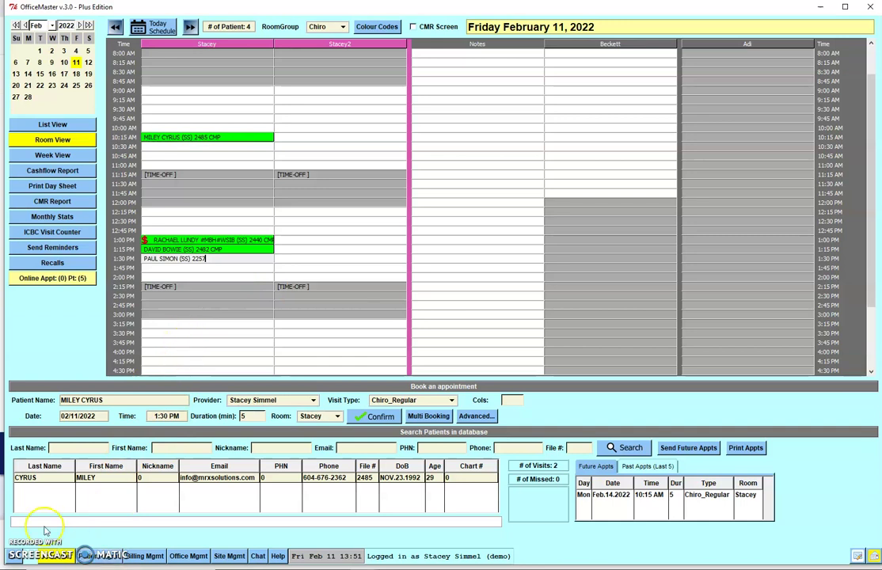
- Go to the schedule for February 10, 2022, generate its day sheet and return to the scheduler
{"action": "left_click", "coordinate": [27, 548]}
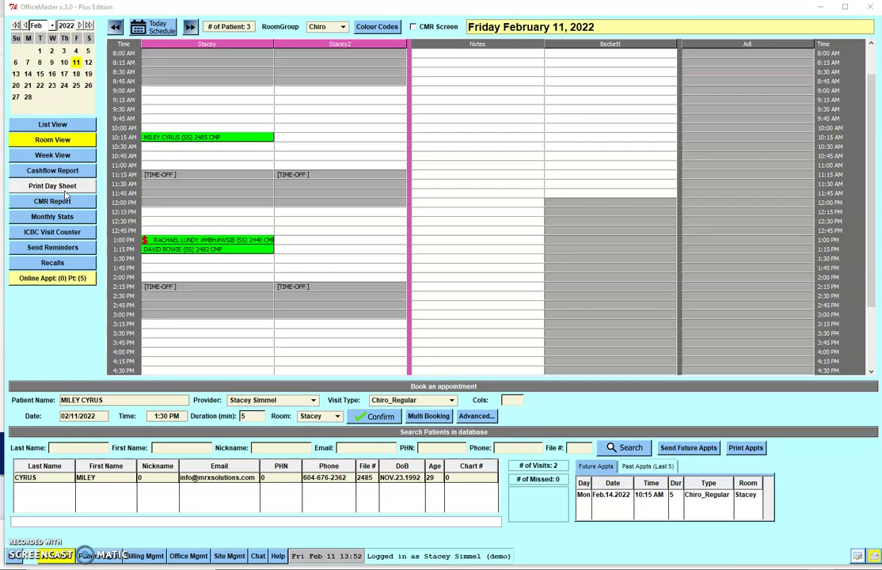
{"action": "left_click", "coordinate": [114, 27]}
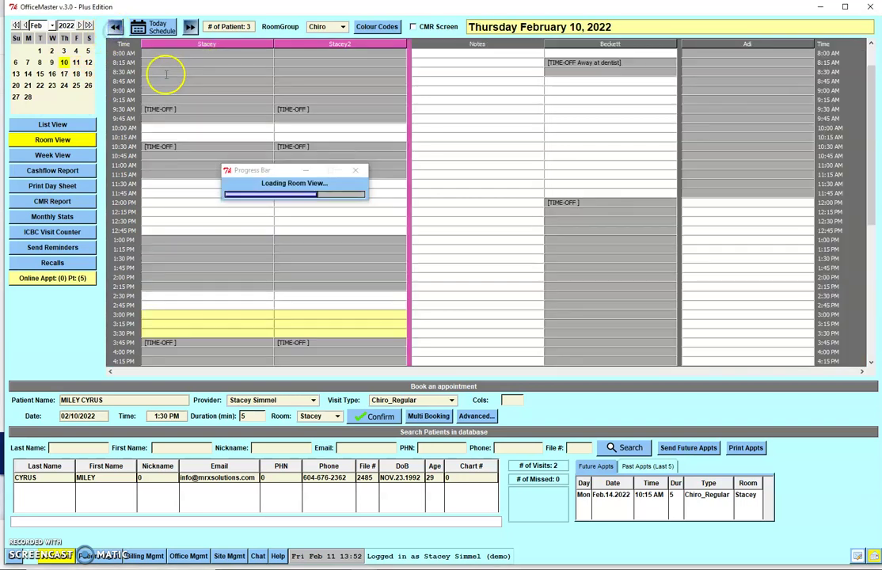
{"action": "left_click", "coordinate": [67, 187]}
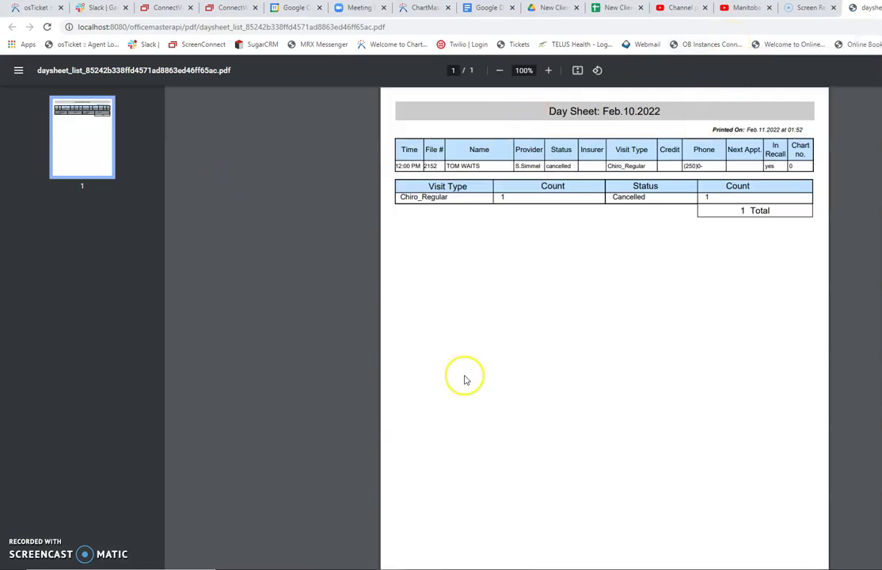
{"action": "mouse_move", "coordinate": [364, 568]}
{"action": "left_click", "coordinate": [428, 527]}
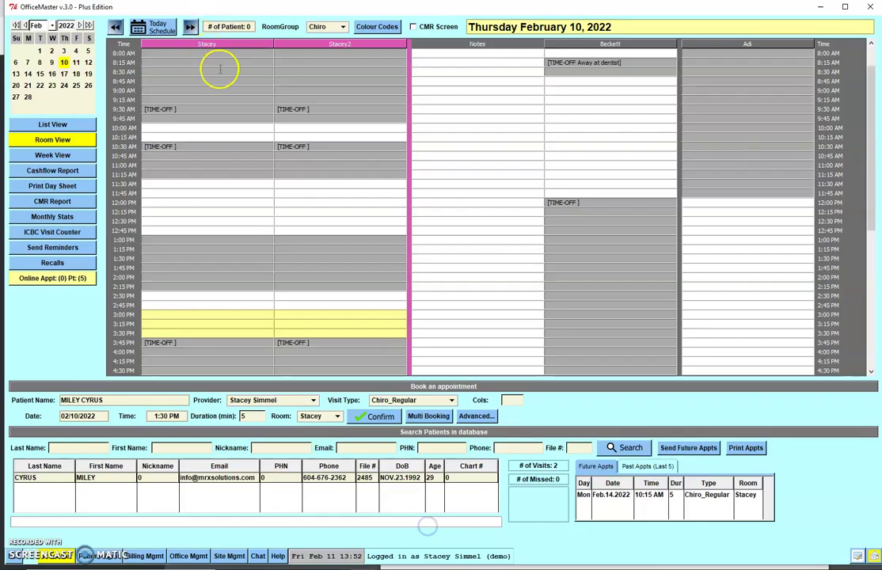
- Return to today's schedule, generate the February 11, 2022 day sheet and go back to the scheduler
{"action": "left_click", "coordinate": [171, 28]}
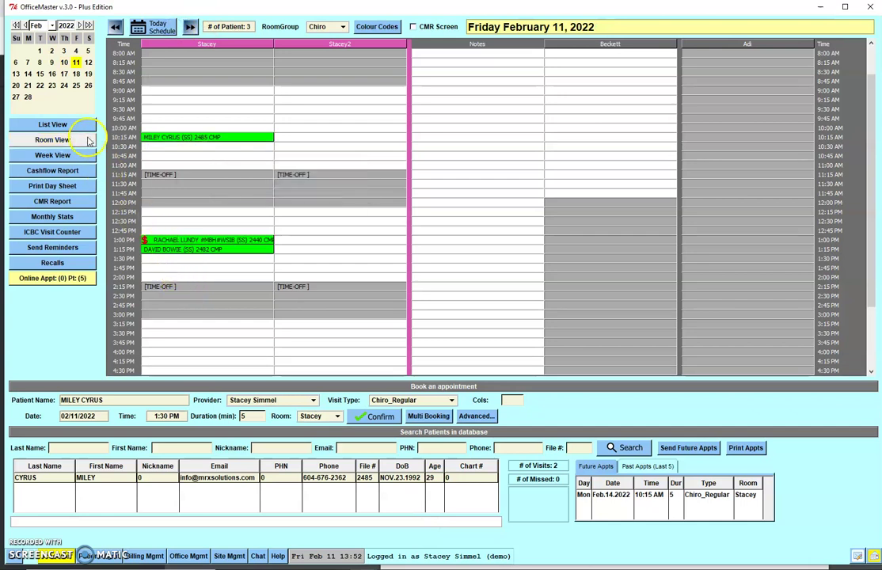
{"action": "left_click", "coordinate": [81, 190]}
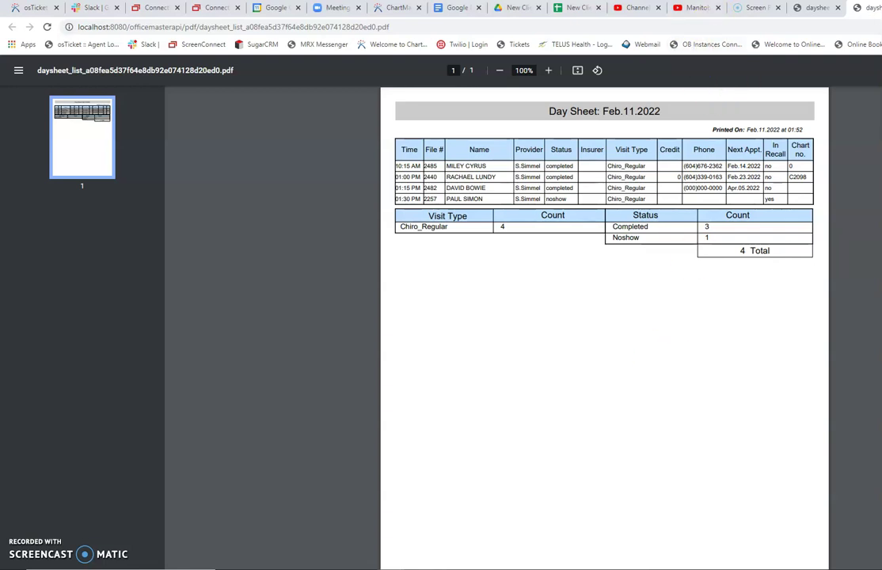
{"action": "mouse_move", "coordinate": [364, 563]}
{"action": "left_click", "coordinate": [397, 544]}
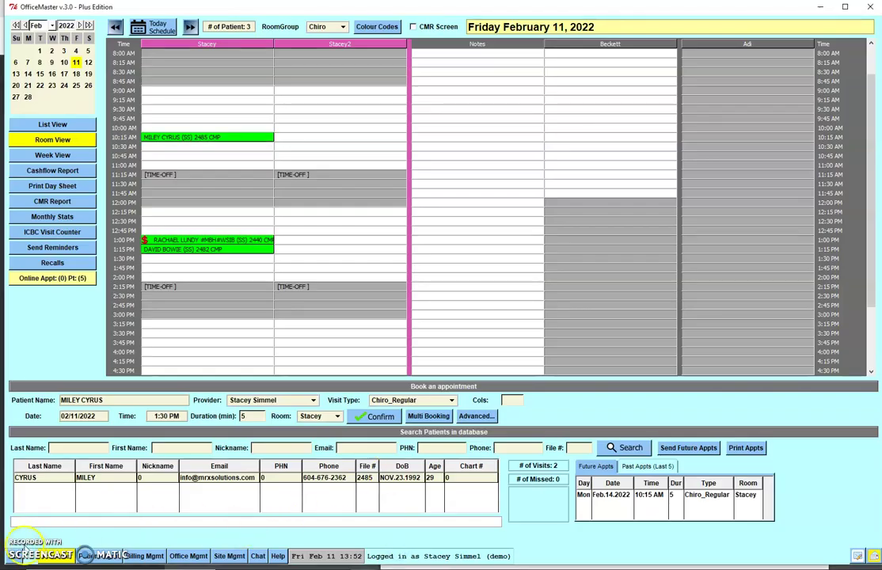
- Generate a fresh February 11, 2022 day sheet and check for a patient with neither a next appointment nor a recall
{"action": "left_click", "coordinate": [38, 186]}
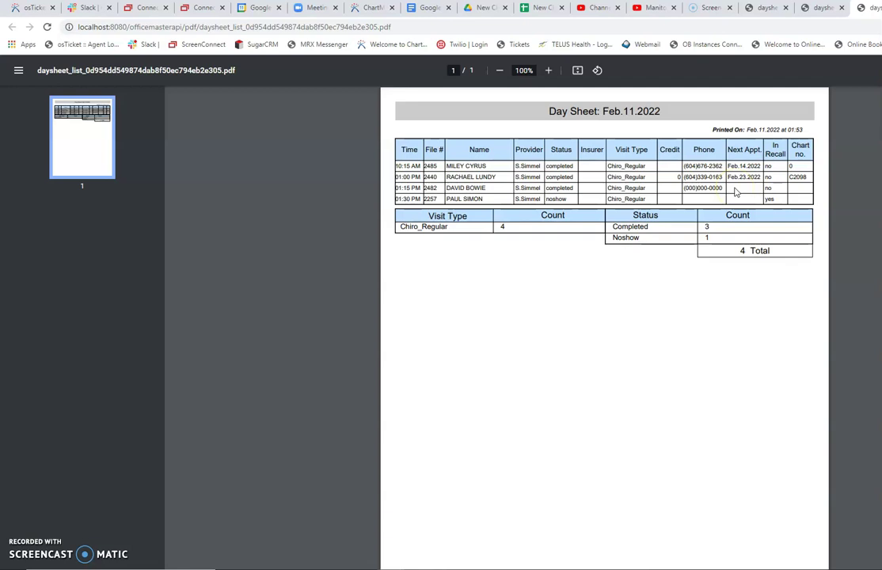
{"action": "left_click", "coordinate": [780, 192]}
{"action": "left_click", "coordinate": [399, 554]}
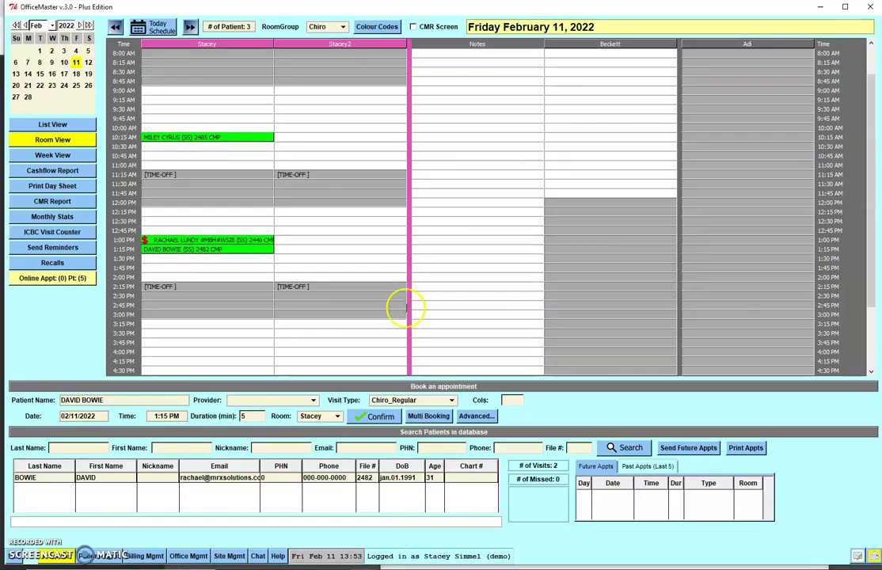
- Add the patient with the 1:15 PM appointment to recall with a recall date after February 14, 2022
{"action": "right_click", "coordinate": [201, 252]}
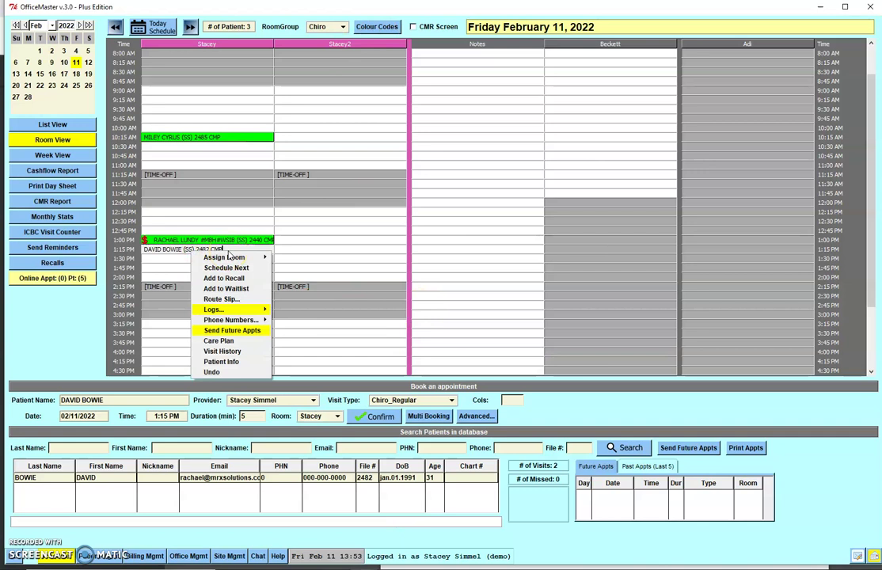
{"action": "left_click", "coordinate": [224, 279]}
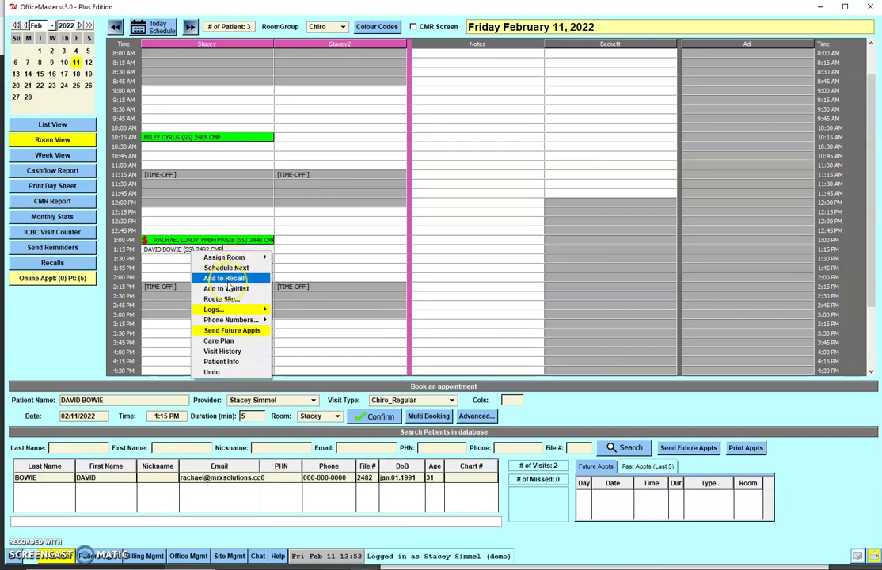
{"action": "left_click", "coordinate": [225, 278]}
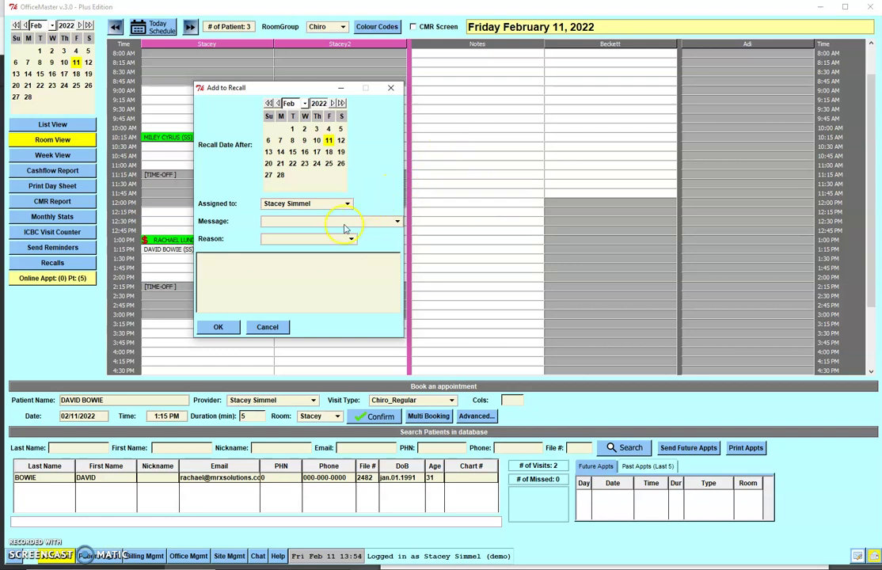
{"action": "left_click", "coordinate": [281, 152]}
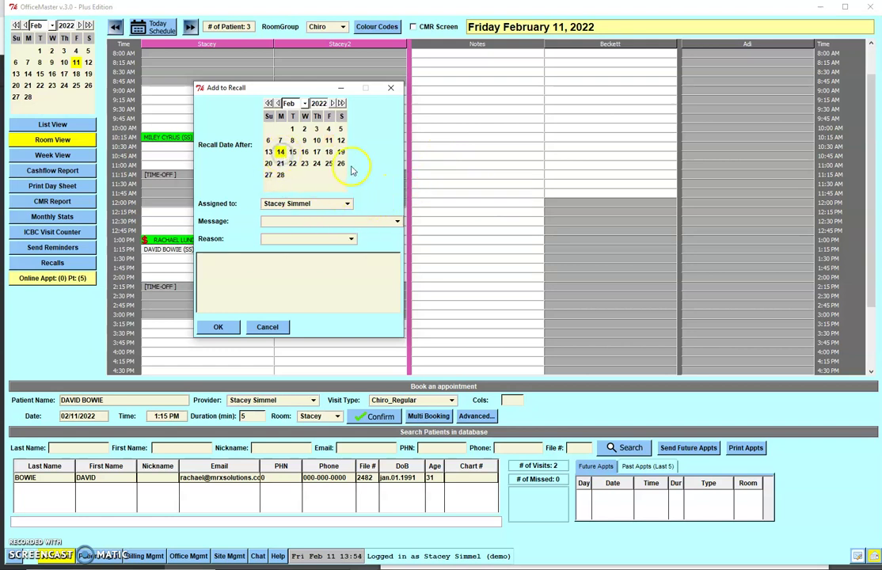
{"action": "left_click", "coordinate": [218, 328]}
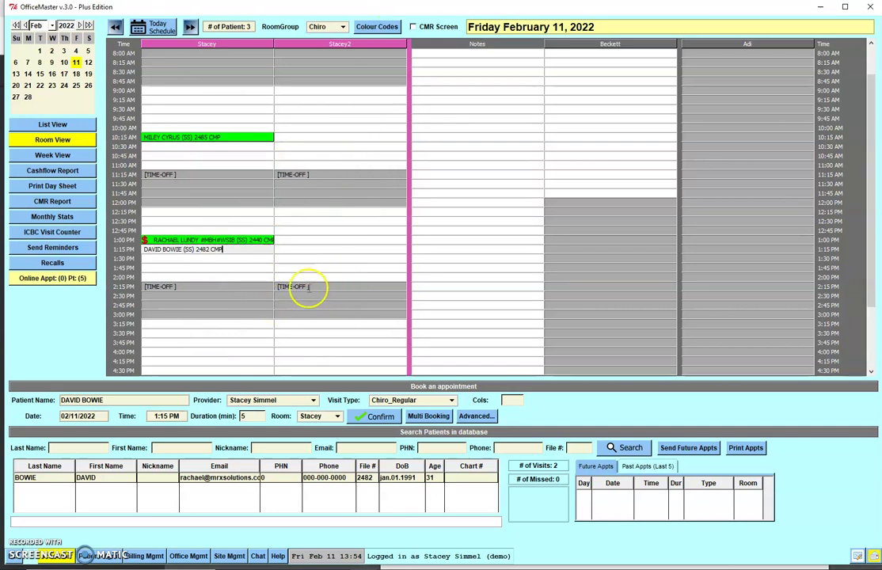
- Search the patient database by the patient's first name and open the first match's patient info
{"action": "left_click", "coordinate": [191, 267]}
{"action": "left_click", "coordinate": [168, 448]}
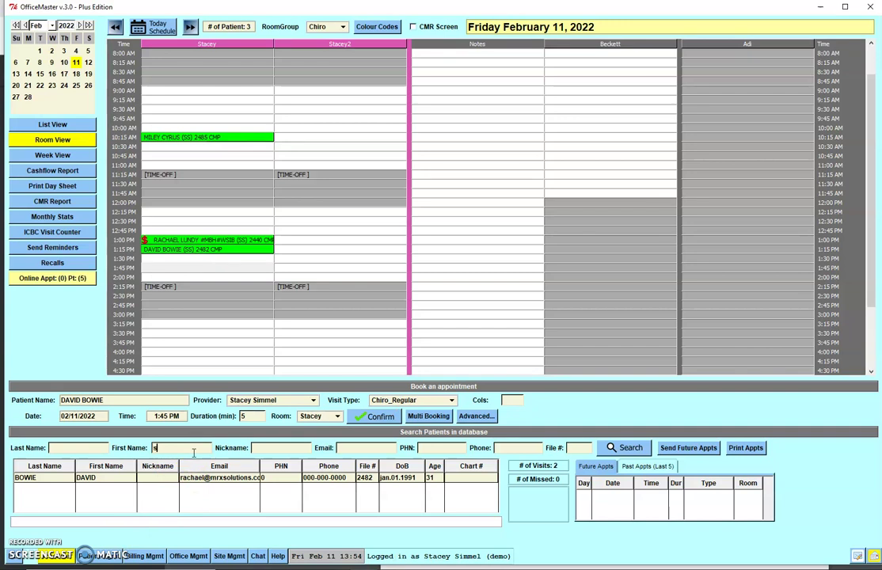
{"action": "type", "text": "sava"}
{"action": "key", "text": "Return"}
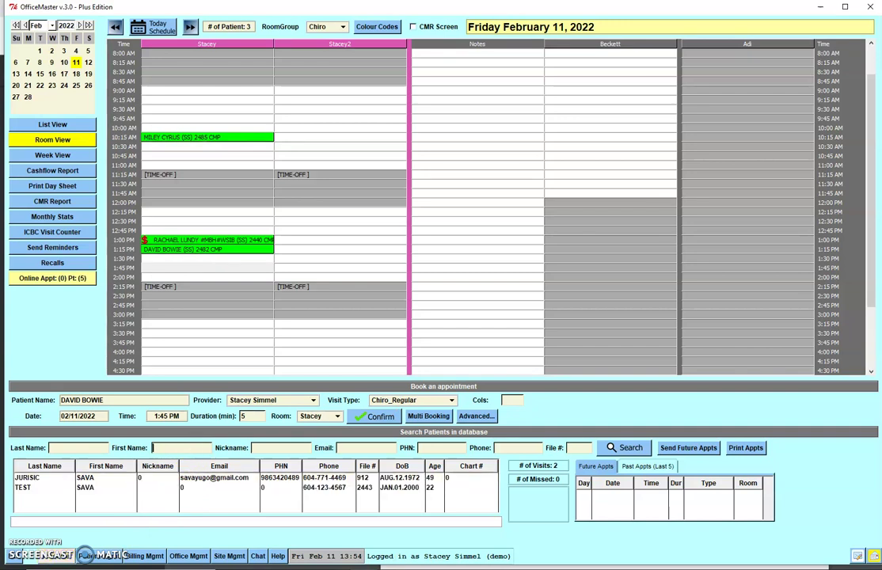
{"action": "left_click", "coordinate": [103, 479]}
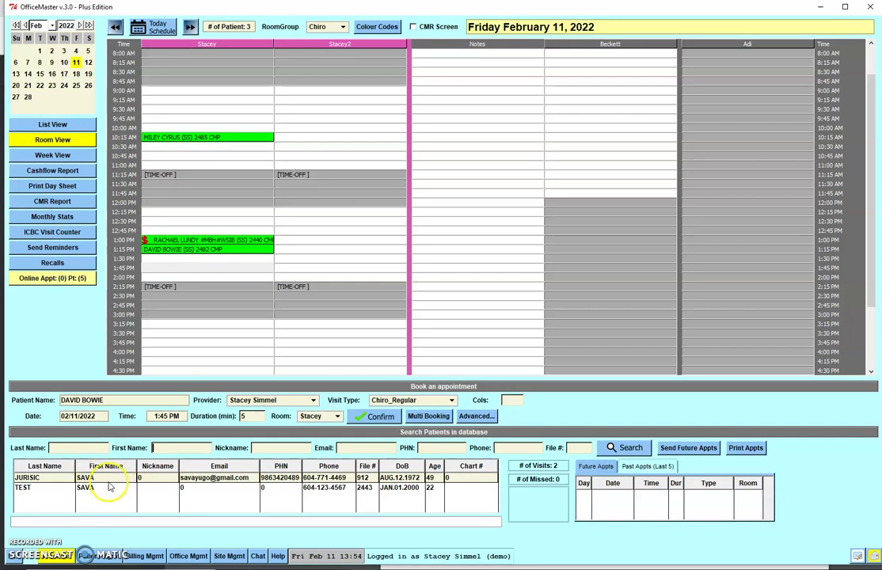
{"action": "right_click", "coordinate": [113, 484]}
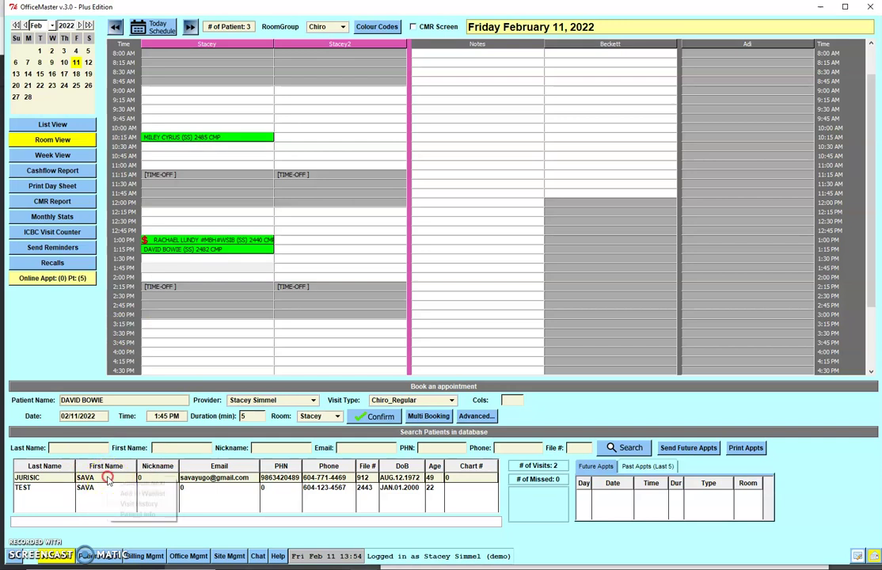
{"action": "left_click", "coordinate": [147, 514]}
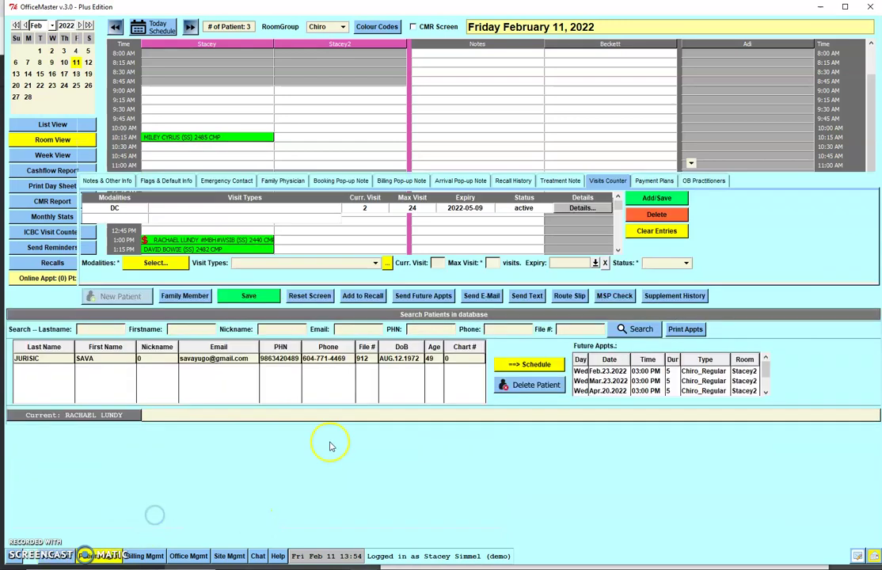
- Add this patient to recall after February 16, 2022, assigned to the fourth listed staff member, with the reason Wellness Check-in
{"action": "left_click", "coordinate": [363, 296]}
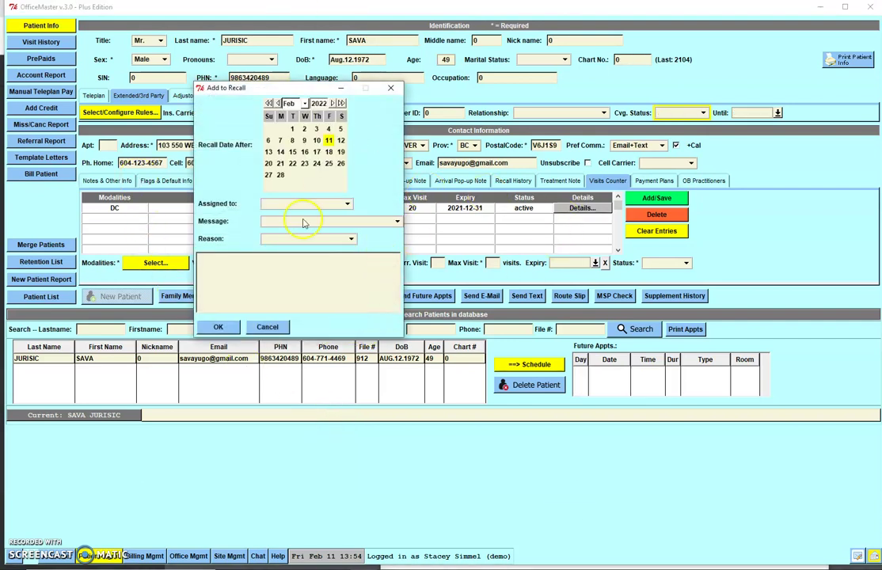
{"action": "left_click", "coordinate": [304, 151]}
{"action": "left_click", "coordinate": [342, 197]}
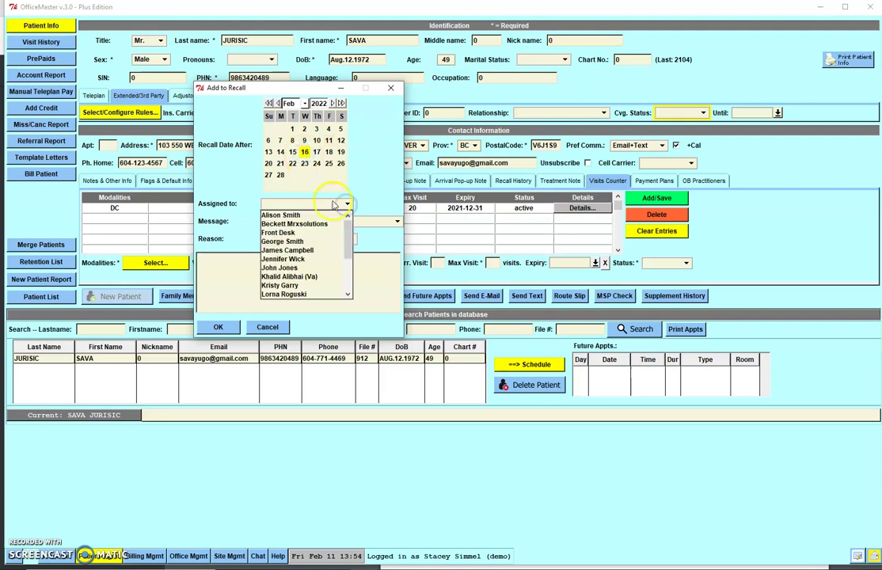
{"action": "mouse_move", "coordinate": [353, 237]}
{"action": "left_mouse_down"}
{"action": "mouse_move", "coordinate": [351, 271]}
{"action": "mouse_move", "coordinate": [354, 229]}
{"action": "left_mouse_up"}
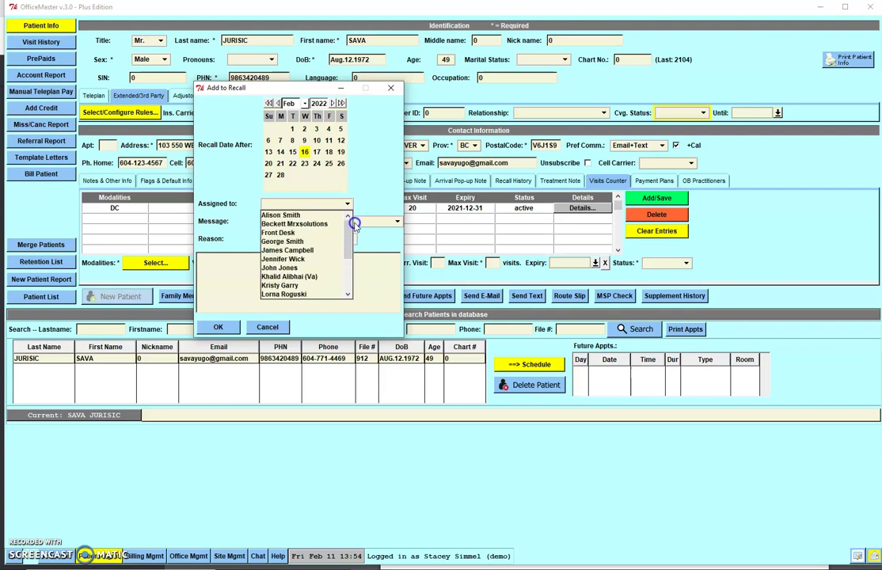
{"action": "left_click", "coordinate": [283, 241]}
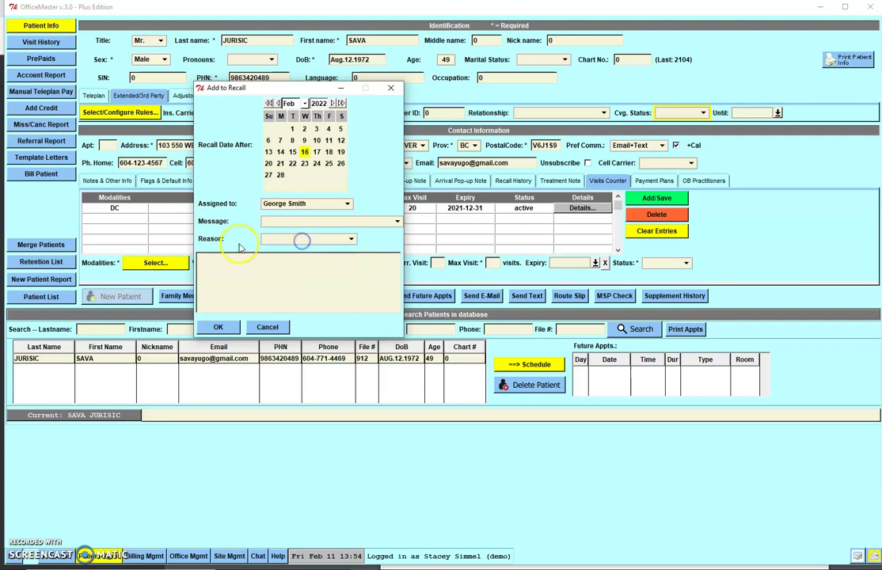
{"action": "left_click", "coordinate": [230, 277]}
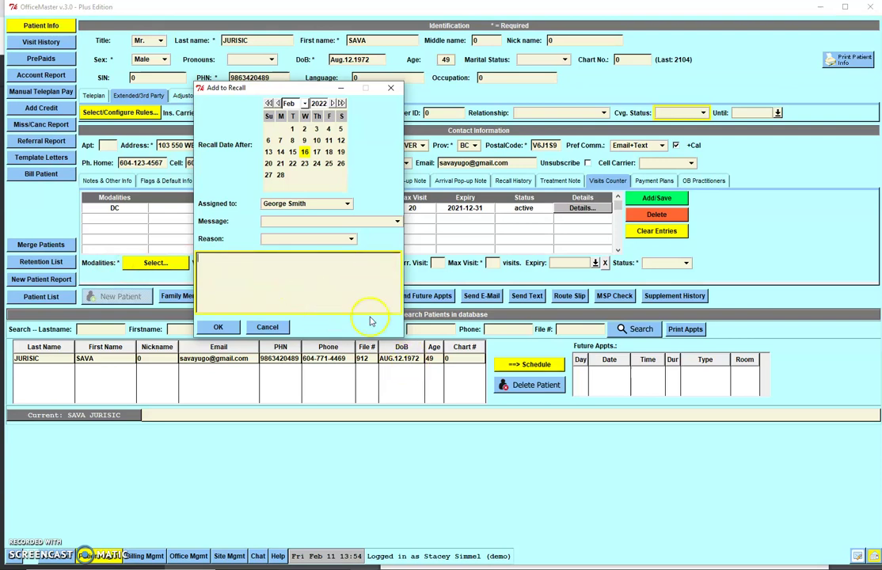
{"action": "left_click", "coordinate": [351, 239]}
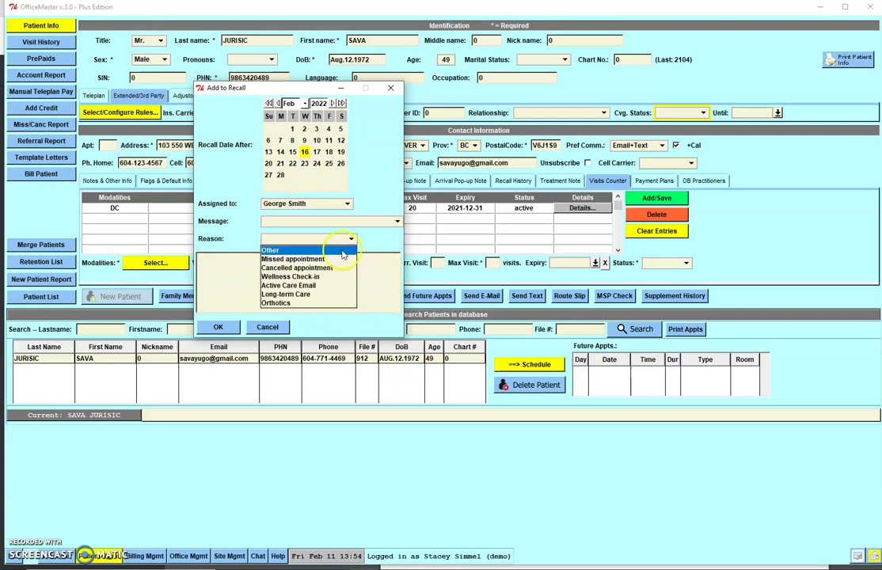
{"action": "left_click", "coordinate": [328, 276]}
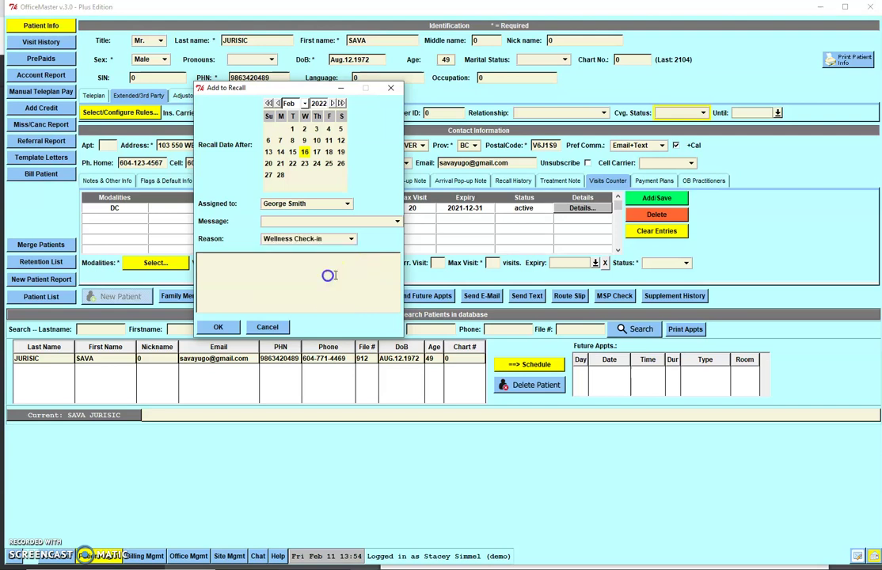
{"action": "left_click", "coordinate": [218, 326]}
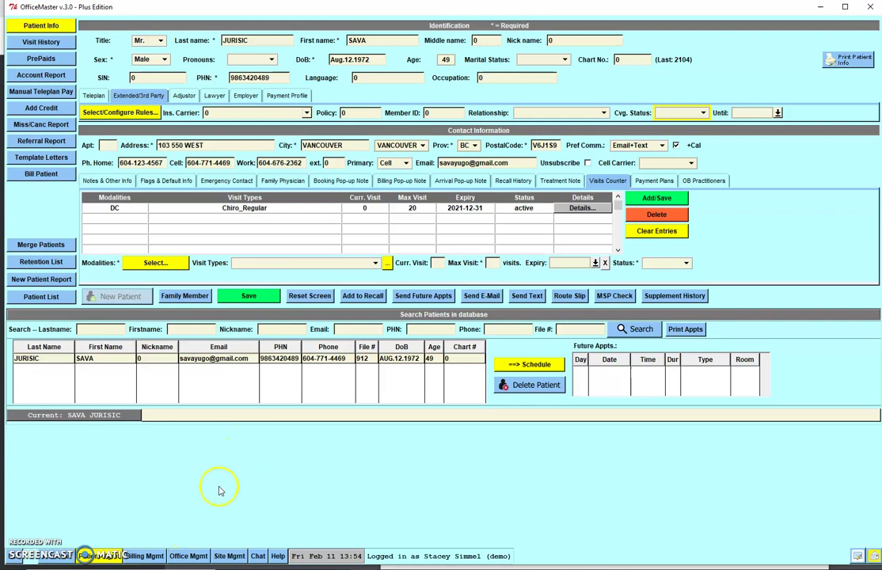
- Return to the schedule and open the recall list
{"action": "left_click", "coordinate": [54, 555]}
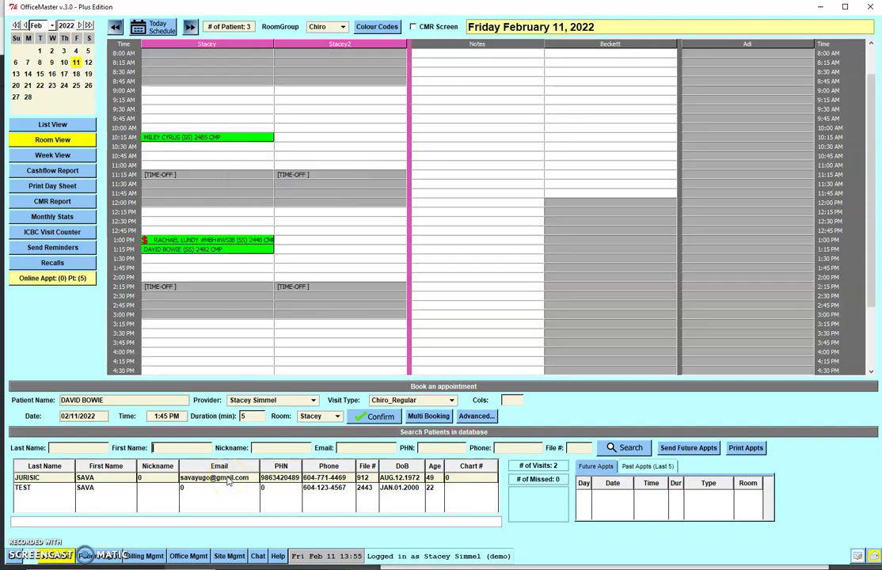
{"action": "left_click", "coordinate": [193, 449]}
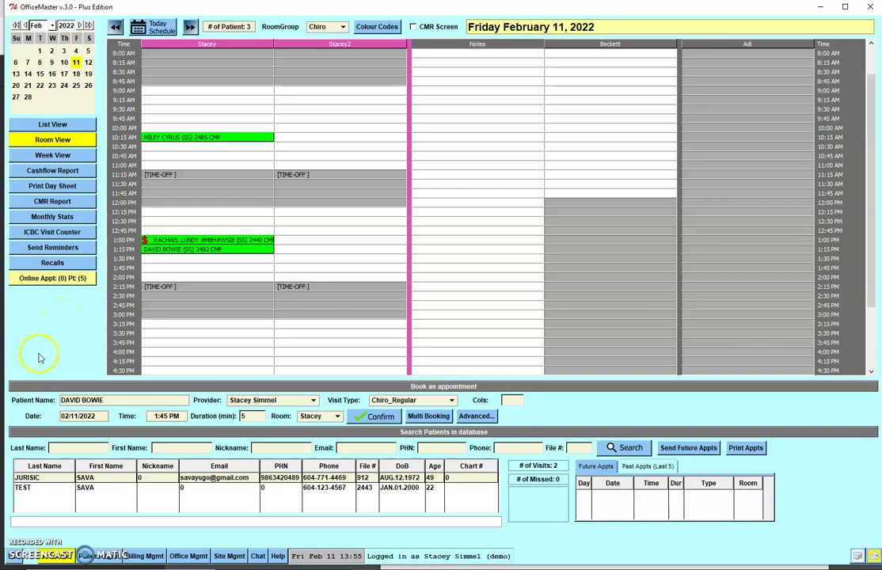
{"action": "left_click", "coordinate": [63, 264]}
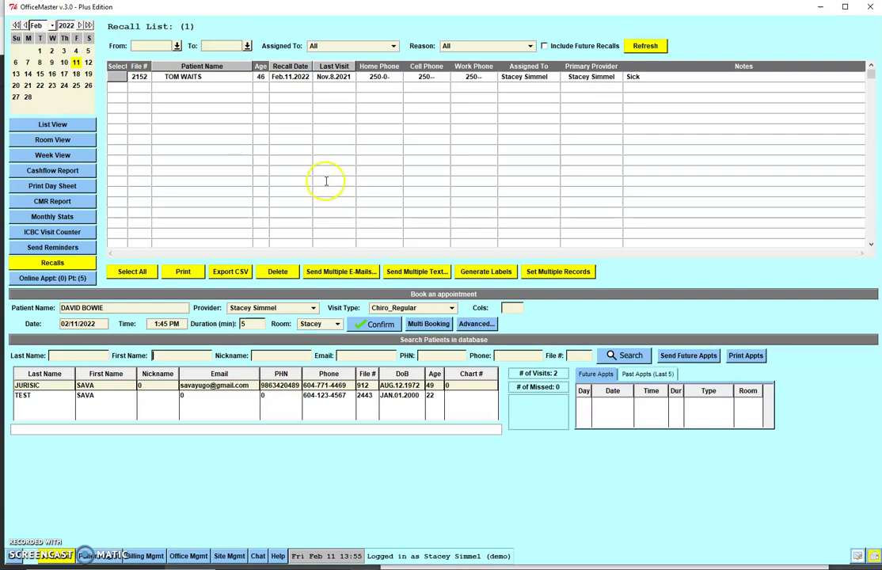
- Open the listed patient's recall record and view its e-mail form, closing the form without sending
{"action": "right_click", "coordinate": [206, 77]}
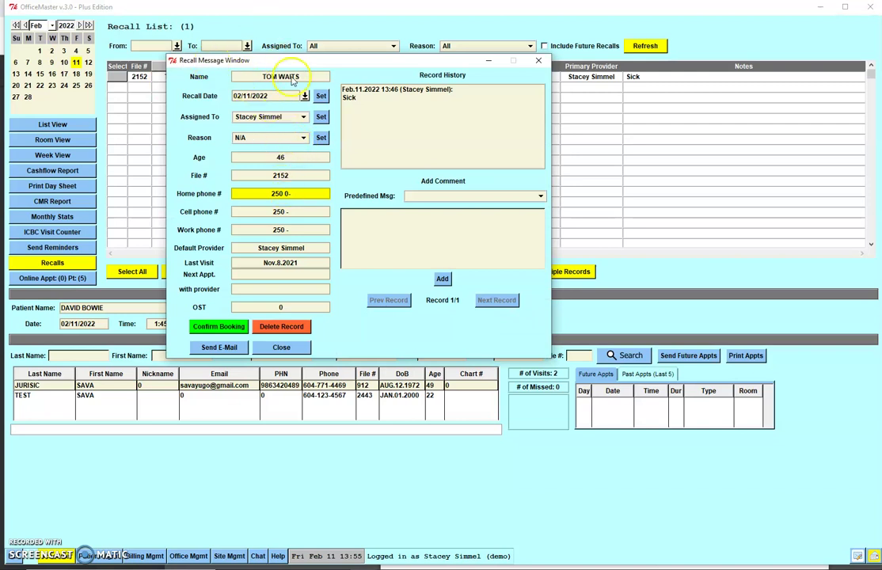
{"action": "left_click", "coordinate": [225, 347]}
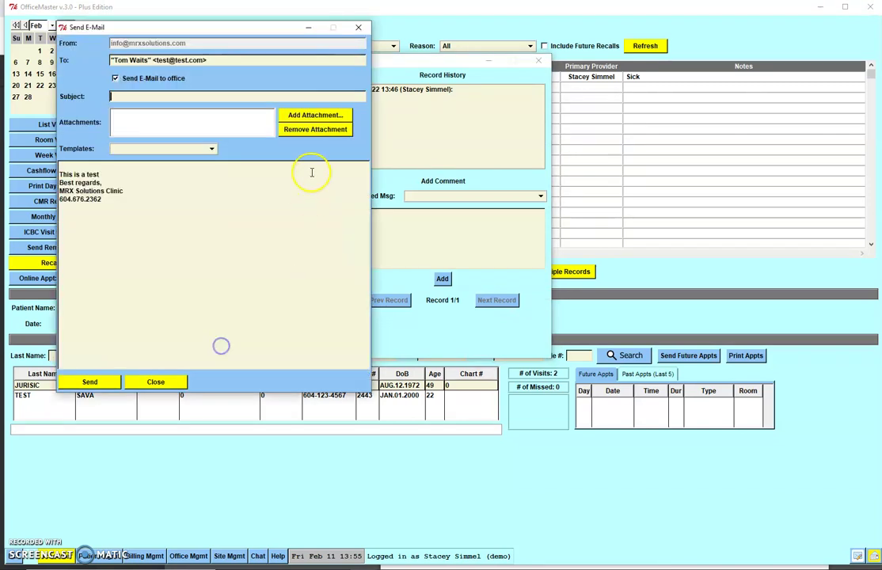
{"action": "left_click", "coordinate": [157, 383]}
- Add the predefined comment "Phone no answer" to the patient's recall record history
{"action": "left_click", "coordinate": [538, 196]}
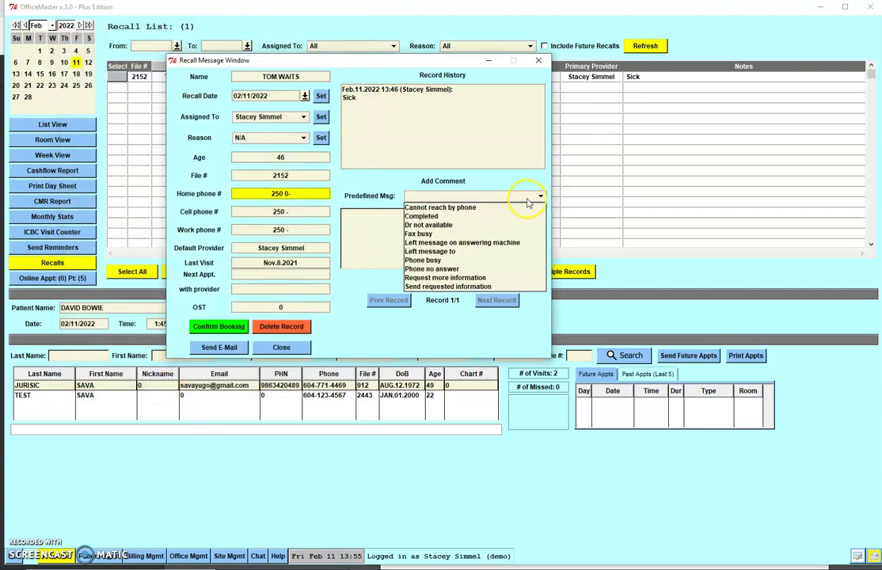
{"action": "left_click", "coordinate": [455, 270]}
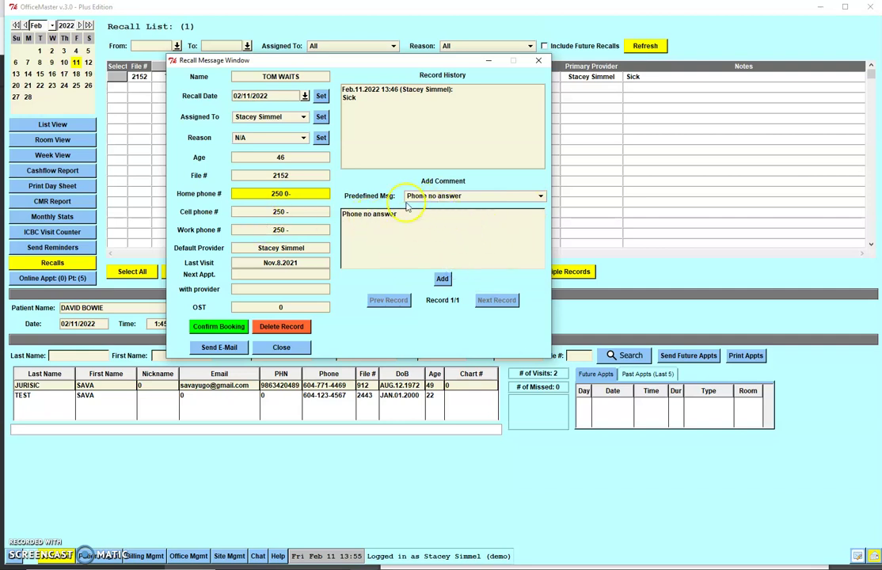
{"action": "left_click", "coordinate": [442, 279]}
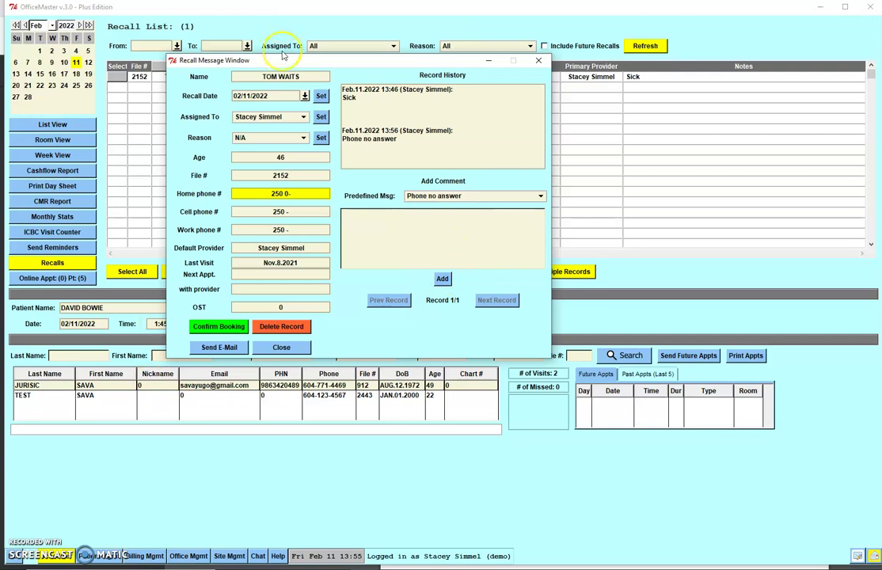
- Set the patient's recall date to 02/16/2022 and close the recall record
{"action": "left_click", "coordinate": [304, 95]}
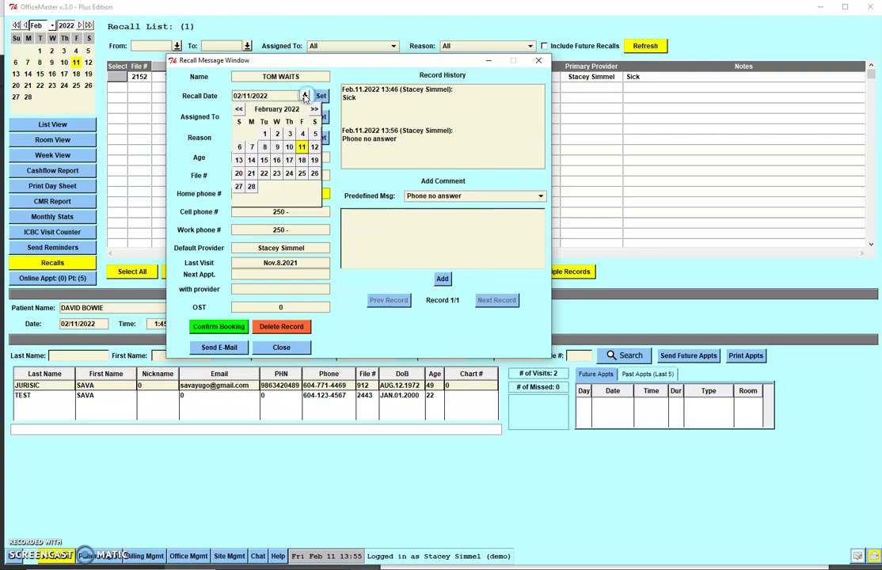
{"action": "left_click", "coordinate": [304, 96]}
{"action": "left_click", "coordinate": [276, 159]}
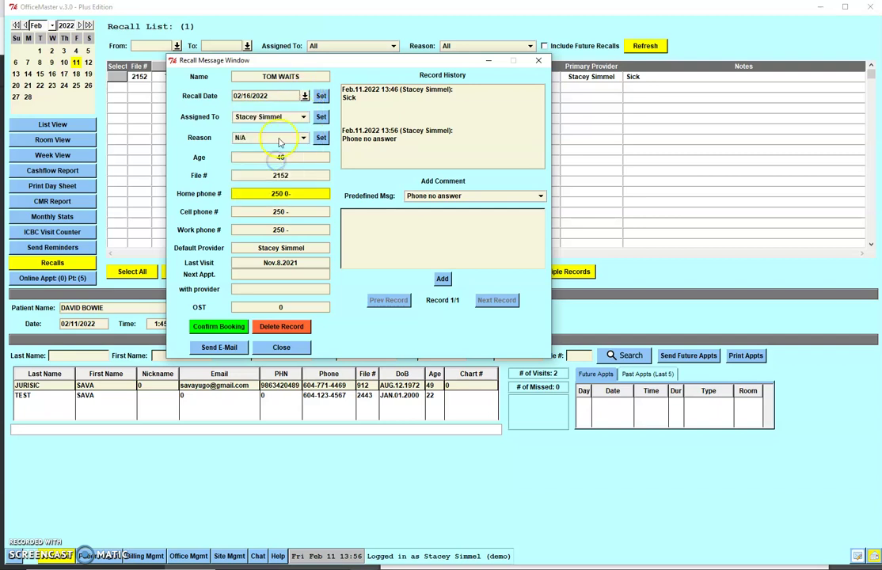
{"action": "left_click", "coordinate": [321, 96]}
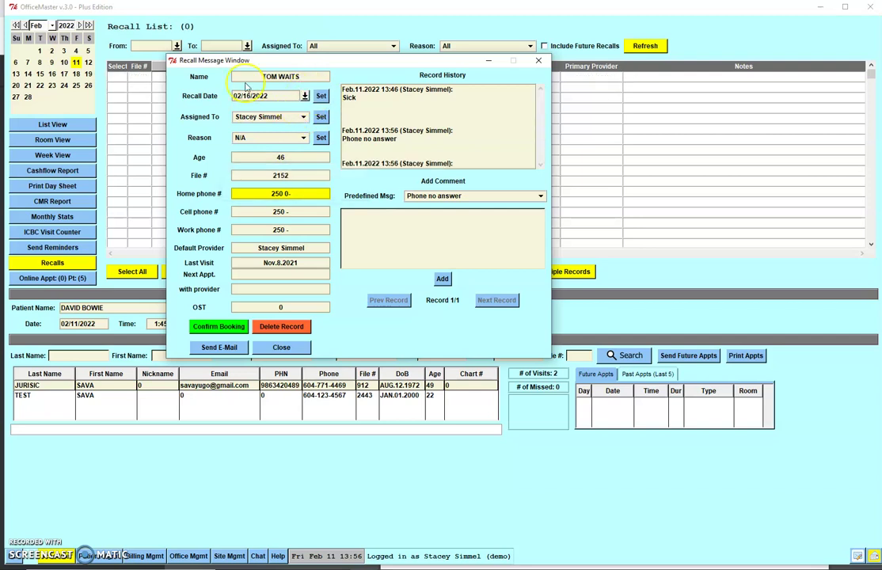
{"action": "left_click", "coordinate": [278, 347]}
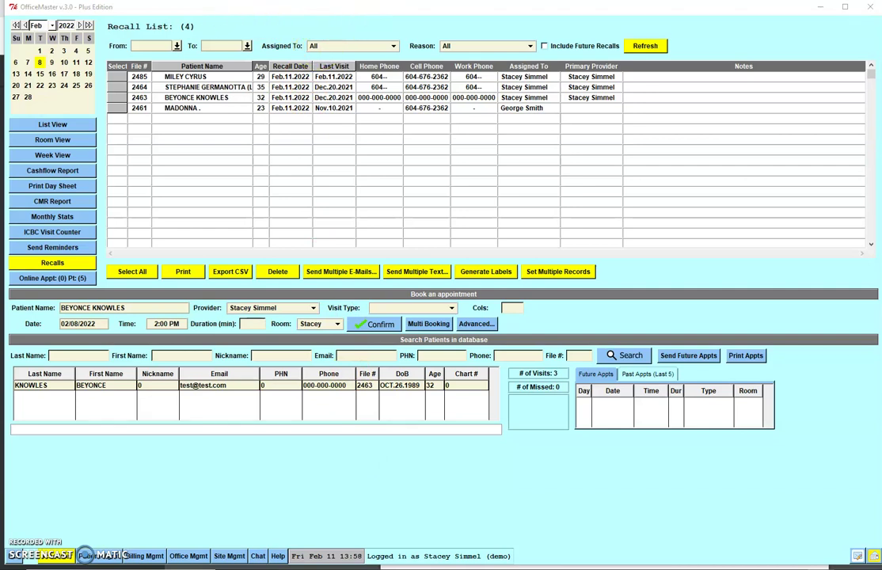
- Filter the recall list by the staff member assigned to the fourth patient, and restore the filter to All
{"action": "left_click", "coordinate": [393, 45]}
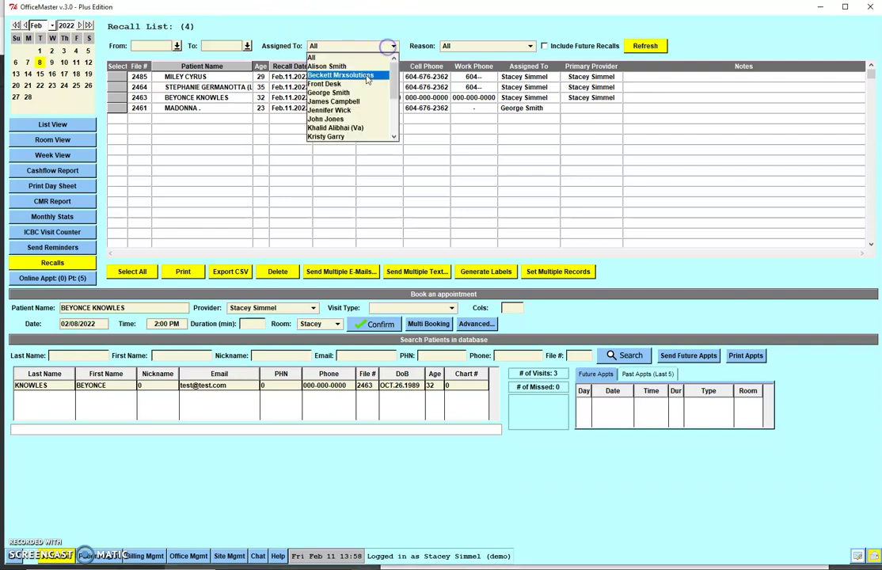
{"action": "left_click", "coordinate": [396, 119]}
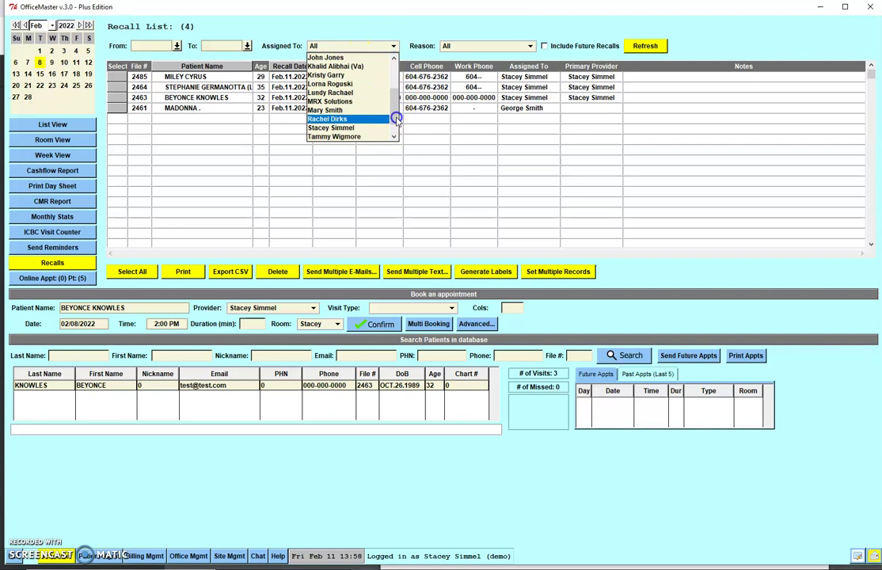
{"action": "scroll", "coordinate": [392, 111], "scroll_direction": "up", "scroll_amount": 3}
{"action": "left_click", "coordinate": [341, 87]}
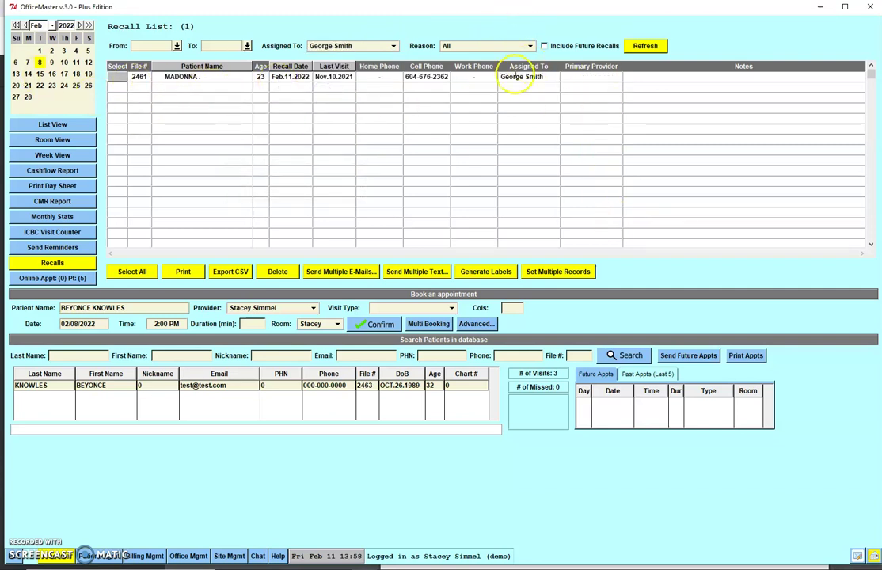
{"action": "left_click", "coordinate": [392, 46]}
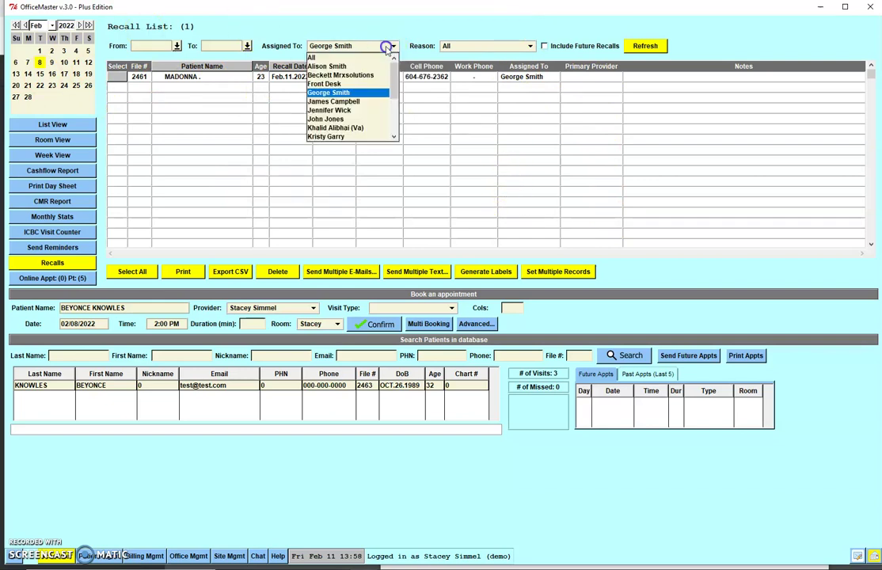
{"action": "left_click", "coordinate": [312, 59]}
- Review the recall reason filter options and the first listed patient's recall record
{"action": "left_click", "coordinate": [529, 46]}
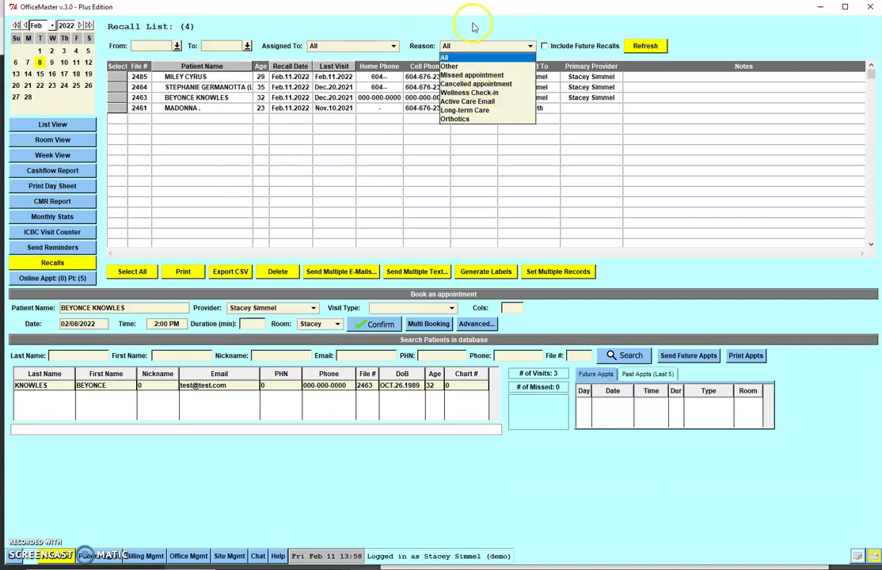
{"action": "left_click", "coordinate": [411, 11]}
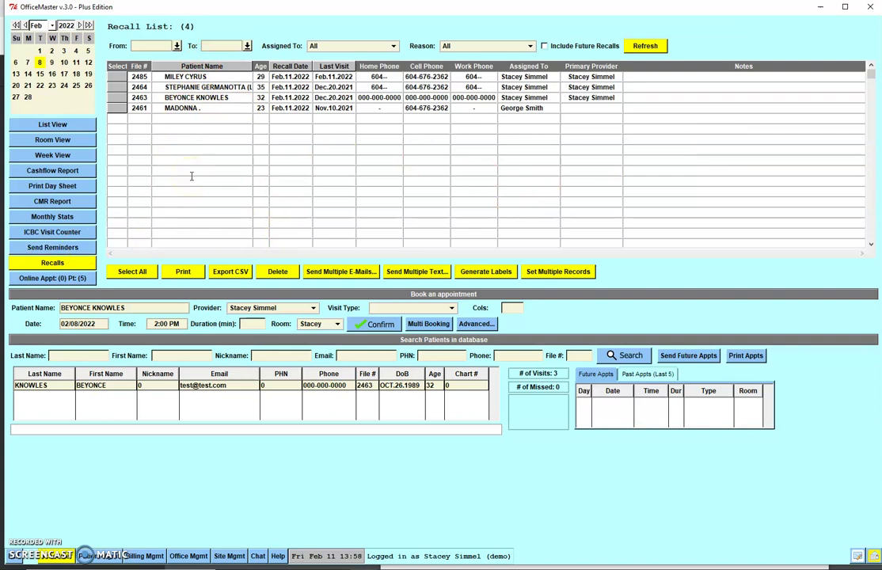
{"action": "double_click", "coordinate": [187, 75]}
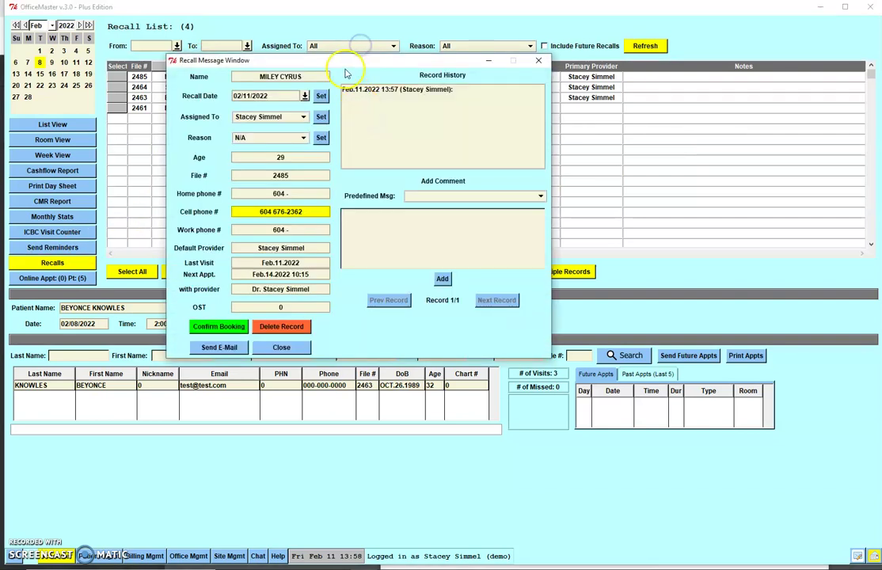
{"action": "left_click", "coordinate": [281, 347]}
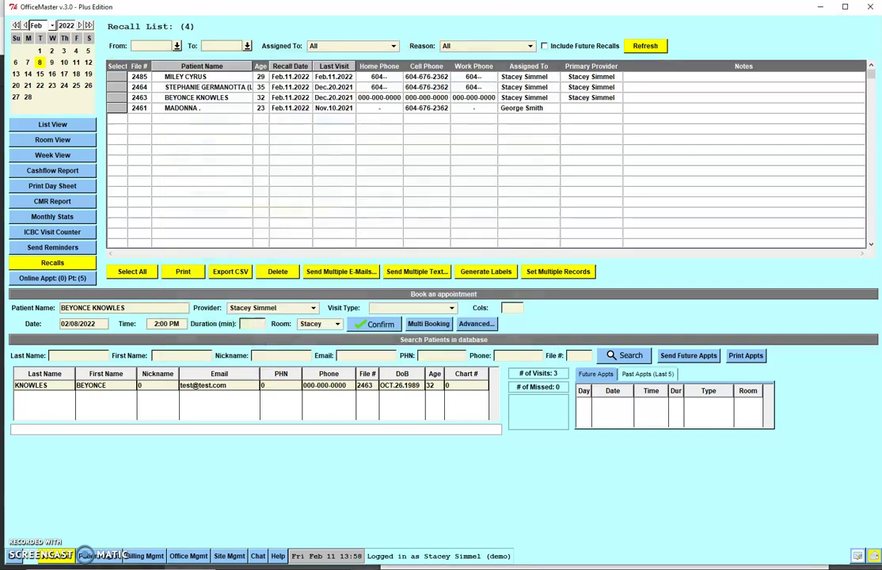
- Select all patients in the recall list for a group operation
{"action": "left_click", "coordinate": [130, 272]}
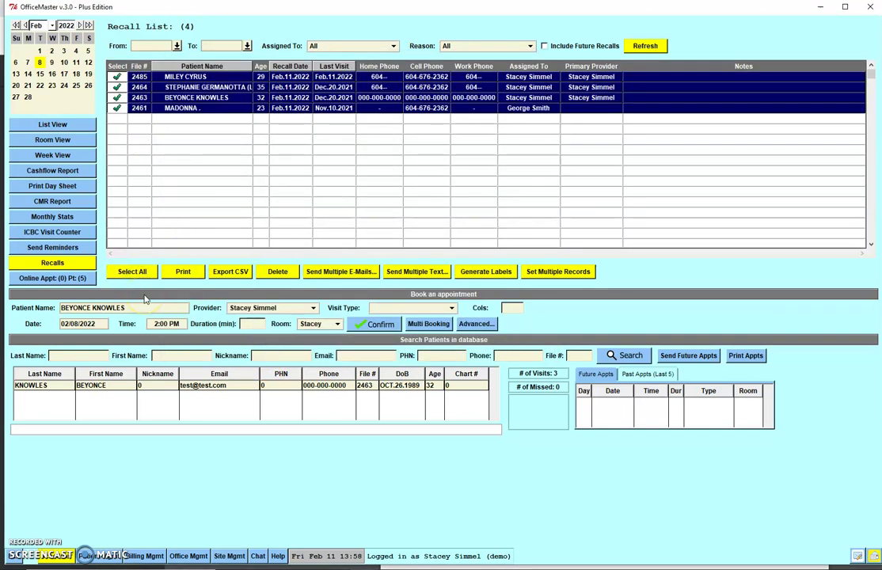
{"action": "left_click", "coordinate": [346, 273]}
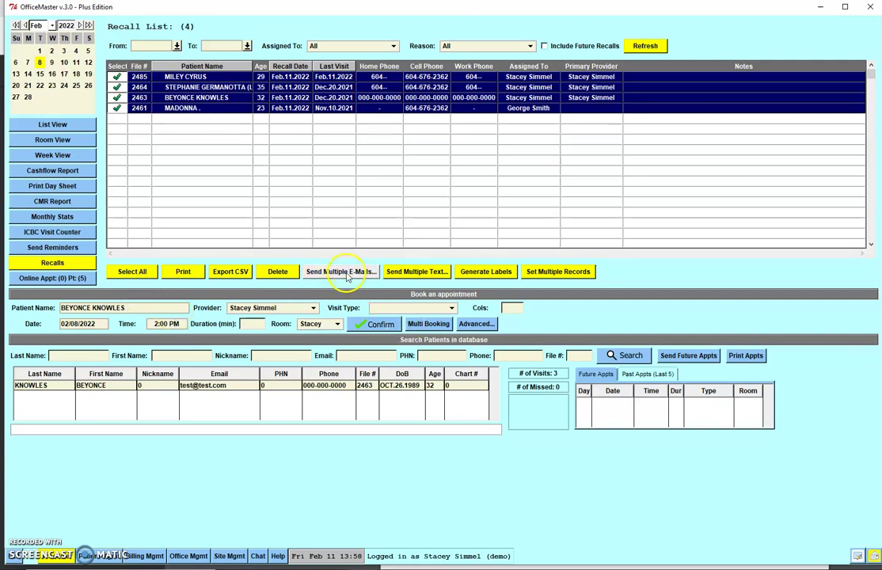
{"action": "left_click", "coordinate": [415, 277]}
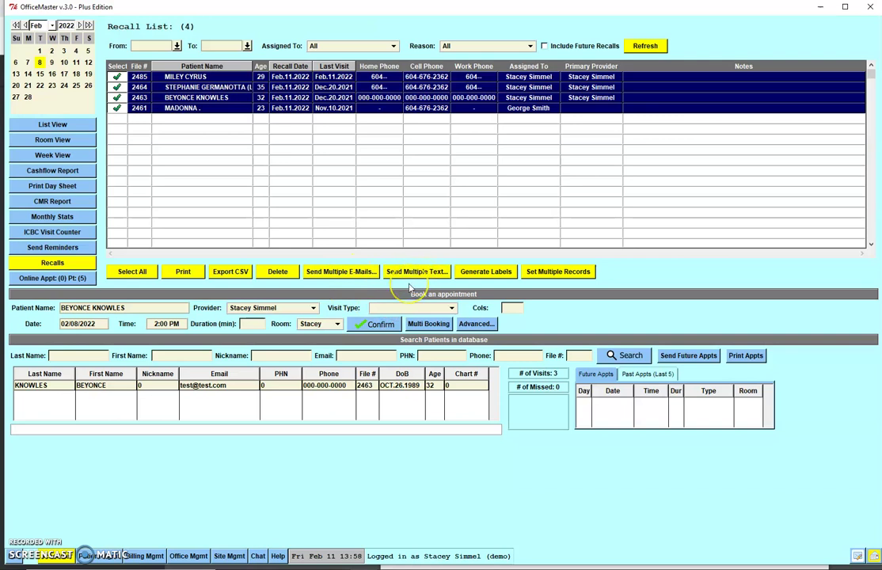
{"action": "left_click", "coordinate": [569, 277]}
- Draft a group e-mail to the selected recall patients with the "Recall 3 month" template, and close the e-mail form
{"action": "left_click", "coordinate": [356, 277]}
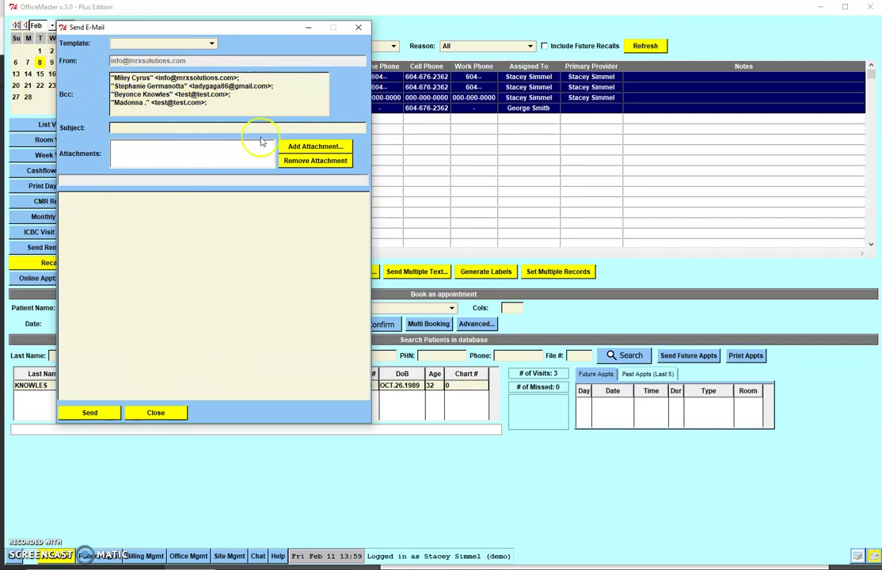
{"action": "left_click", "coordinate": [212, 45]}
{"action": "scroll", "coordinate": [212, 79], "scroll_direction": "down", "scroll_amount": 1}
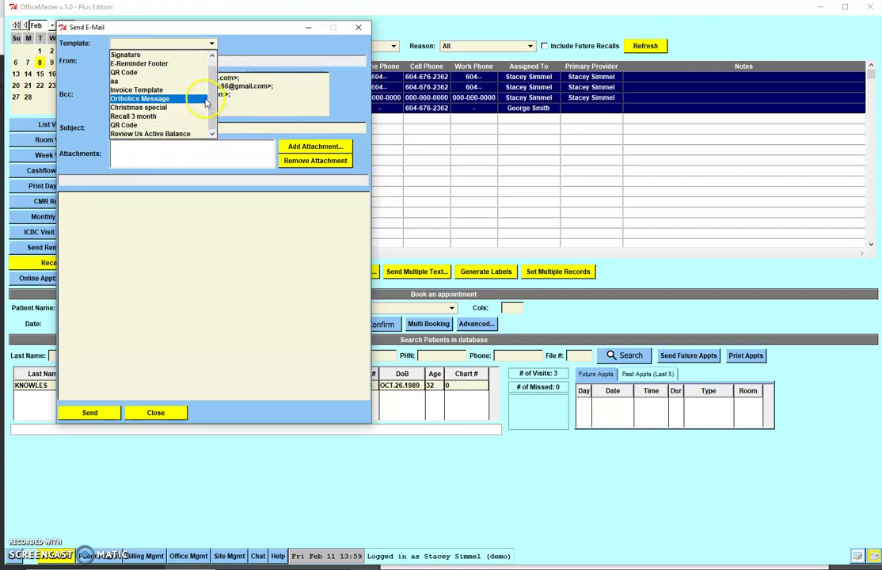
{"action": "left_click", "coordinate": [162, 117]}
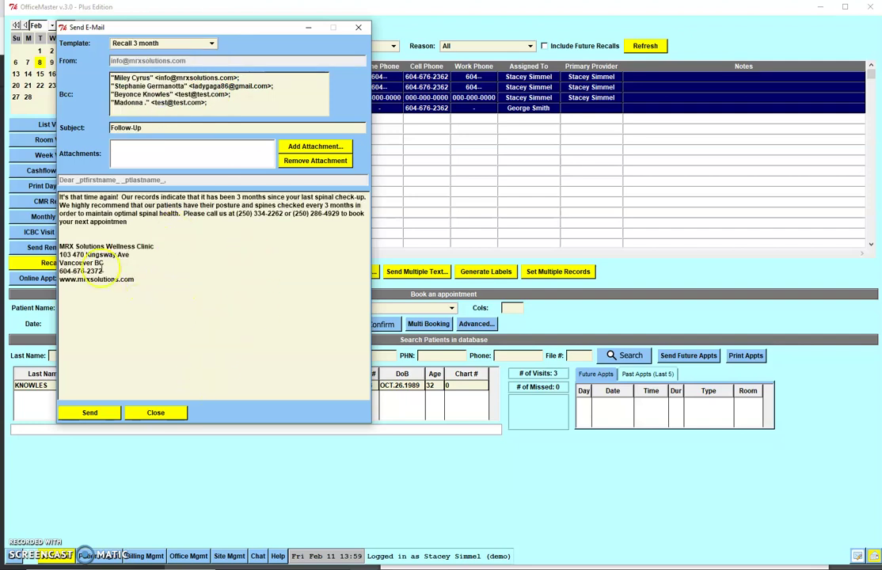
{"action": "left_click", "coordinate": [90, 421]}
{"action": "left_click", "coordinate": [152, 414]}
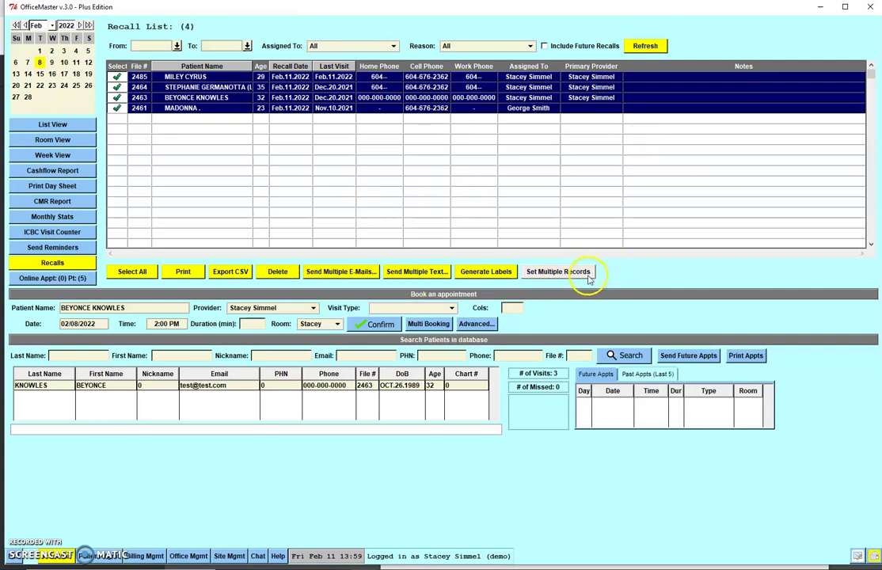
- Delete all selected patients from the recall list
{"action": "left_click", "coordinate": [283, 272]}
{"action": "left_click", "coordinate": [461, 319]}
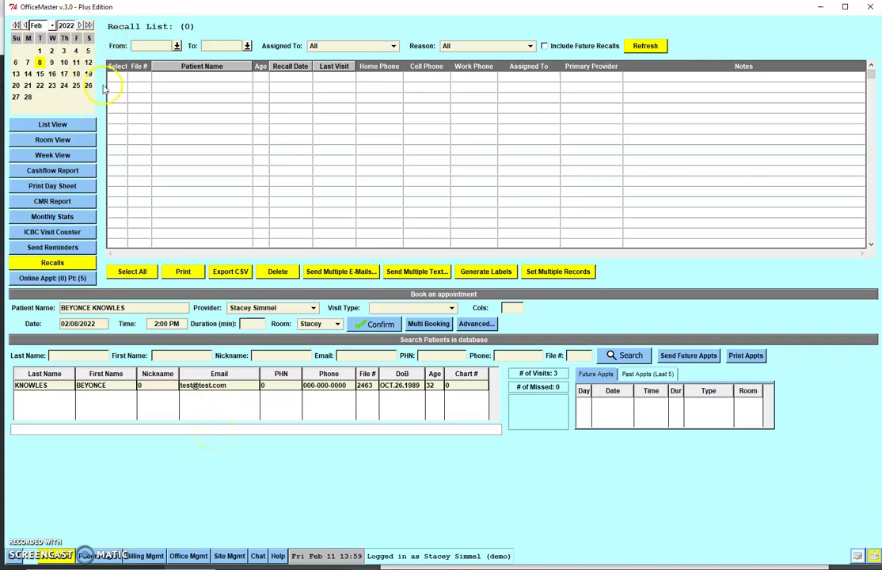
- Open the Cashflow Report and review the practitioner, modality and group options, keeping the Practitioner/Modality filter at ALL
{"action": "left_click", "coordinate": [53, 172]}
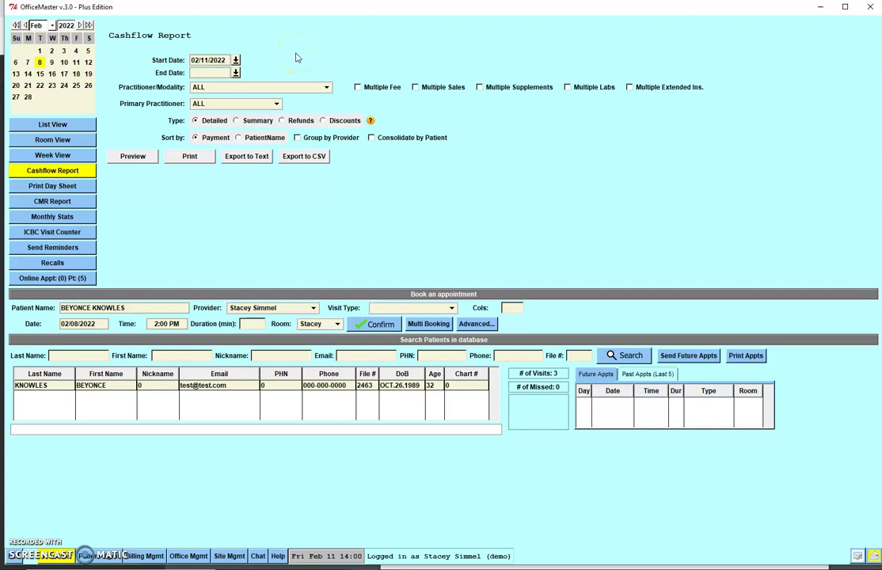
{"action": "left_click", "coordinate": [325, 88]}
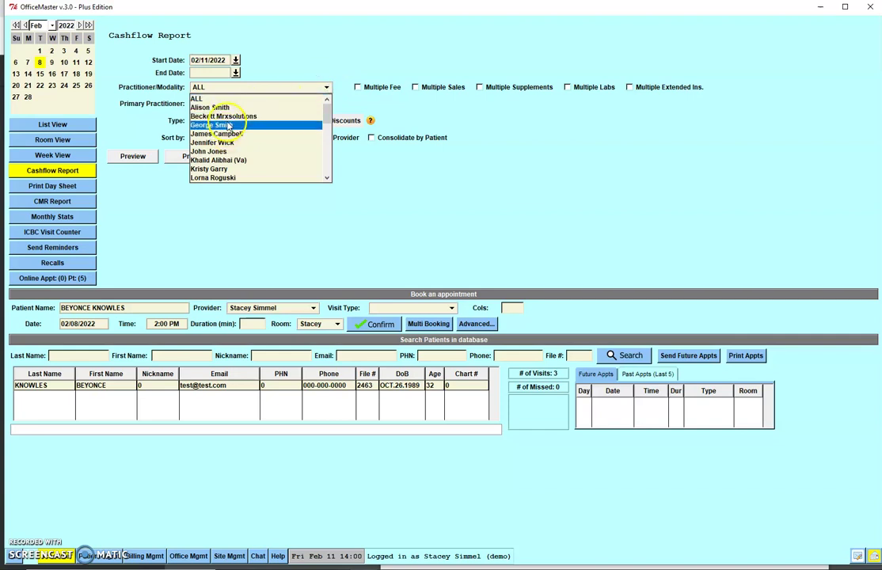
{"action": "mouse_move", "coordinate": [328, 119]}
{"action": "left_mouse_down"}
{"action": "mouse_move", "coordinate": [324, 174]}
{"action": "mouse_move", "coordinate": [326, 113]}
{"action": "left_mouse_up"}
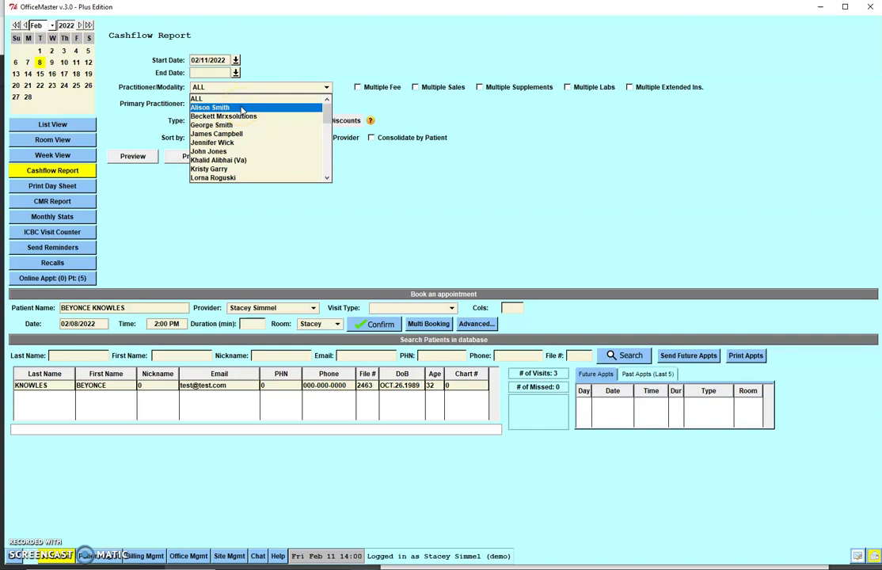
{"action": "left_click", "coordinate": [241, 117]}
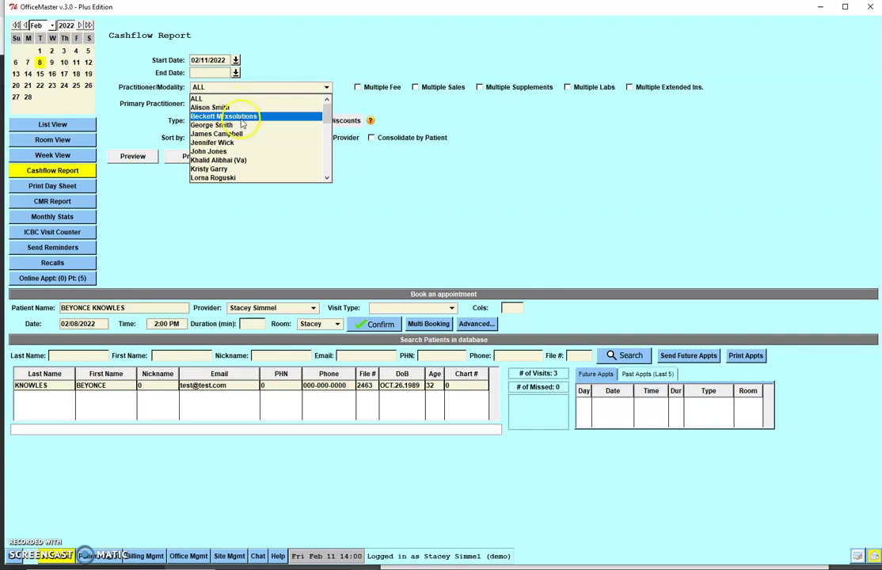
{"action": "left_click_drag", "start_coordinate": [328, 118], "coordinate": [327, 140]}
{"action": "left_click", "coordinate": [210, 118]}
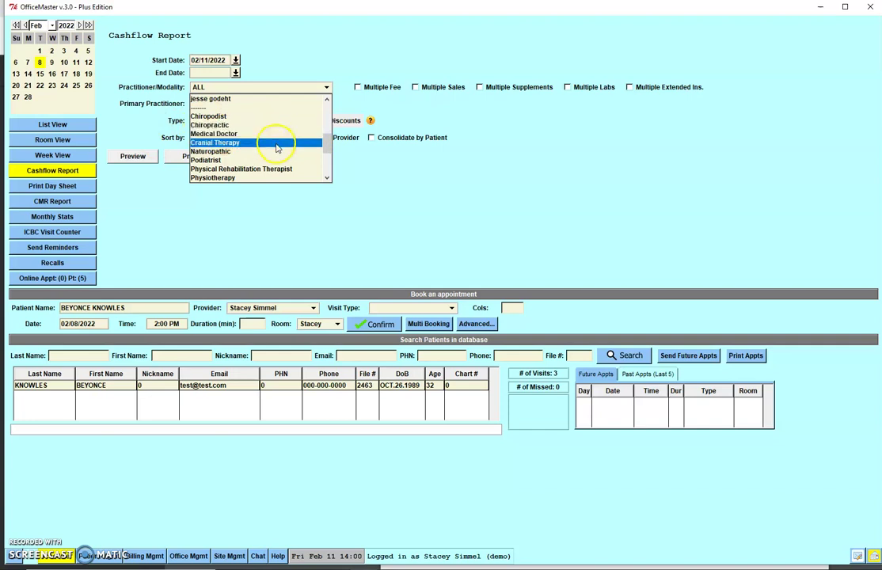
{"action": "left_click_drag", "start_coordinate": [323, 143], "coordinate": [324, 171]}
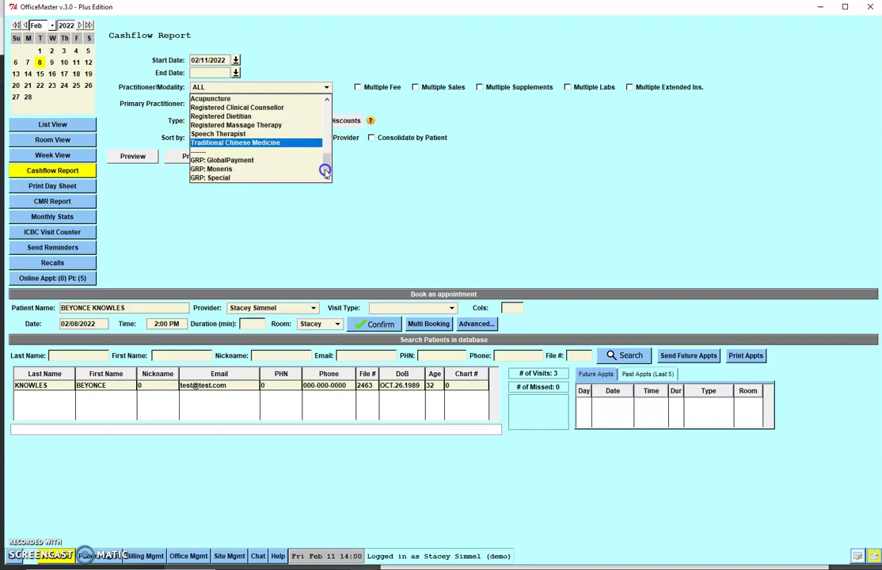
{"action": "left_click_drag", "start_coordinate": [329, 165], "coordinate": [331, 104]}
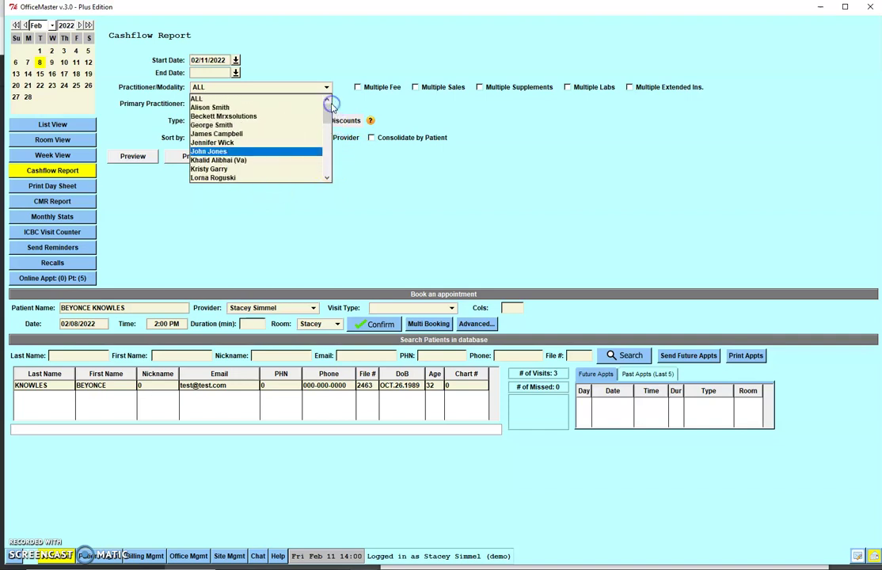
{"action": "left_click", "coordinate": [197, 99]}
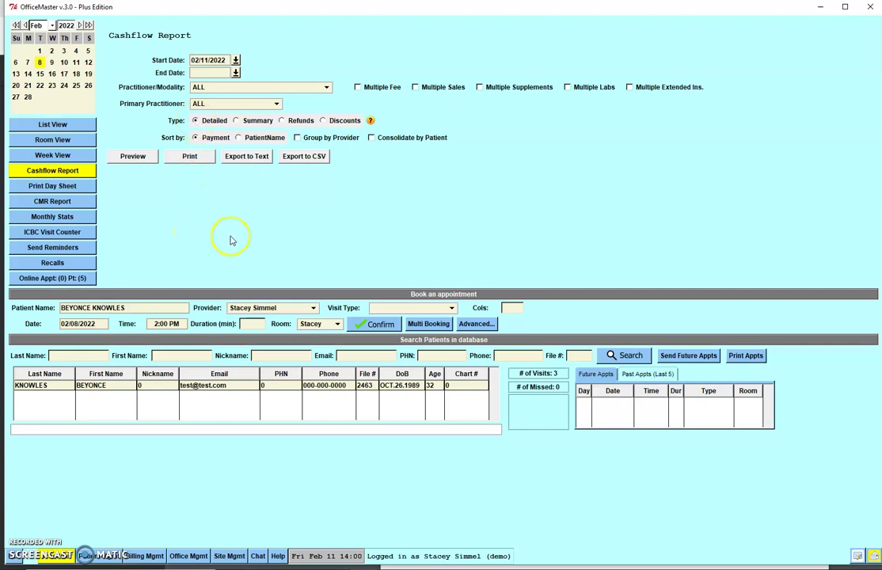
- Preview the detailed cashflow report for 02/11/2022 covering all practitioners, and return to OfficeMaster
{"action": "left_click", "coordinate": [139, 156]}
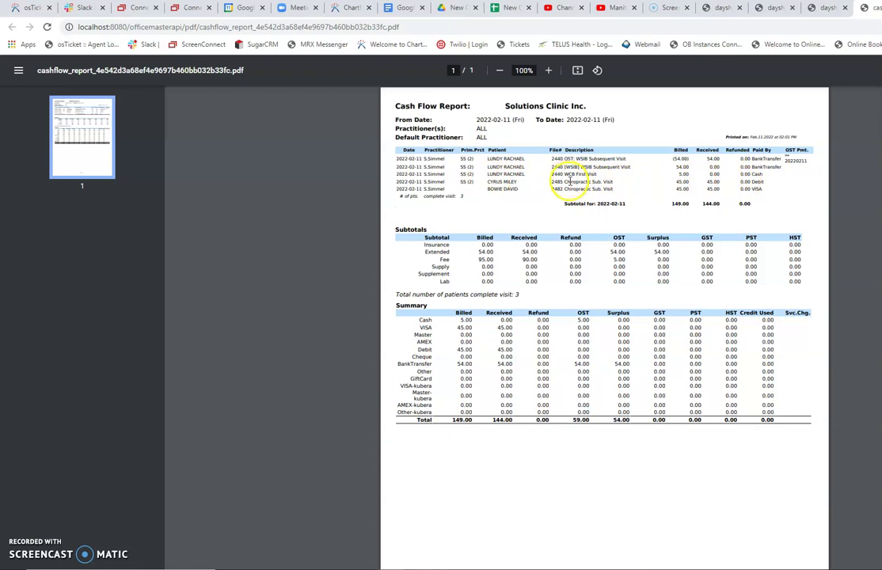
{"action": "mouse_move", "coordinate": [355, 557]}
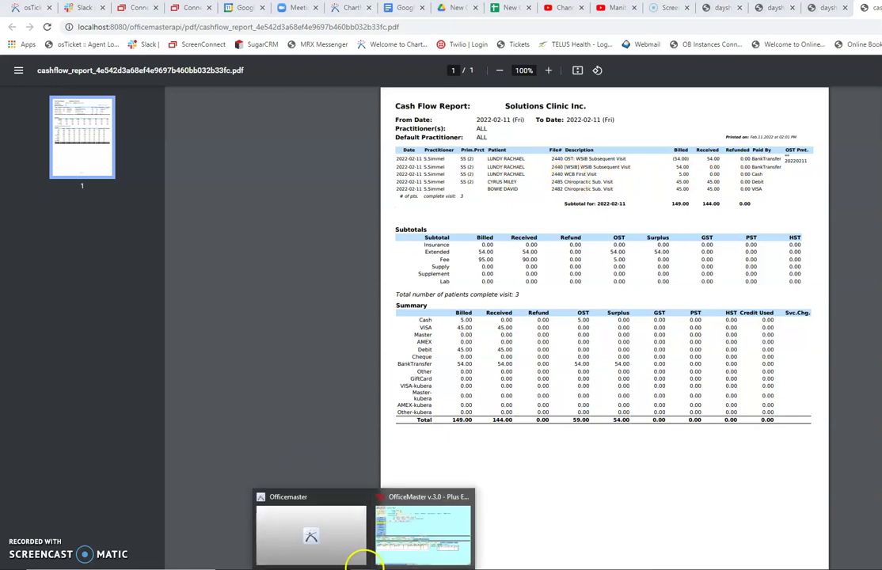
{"action": "left_click", "coordinate": [404, 535]}
- Show today's appointment schedule in the room view
{"action": "left_click", "coordinate": [57, 557]}
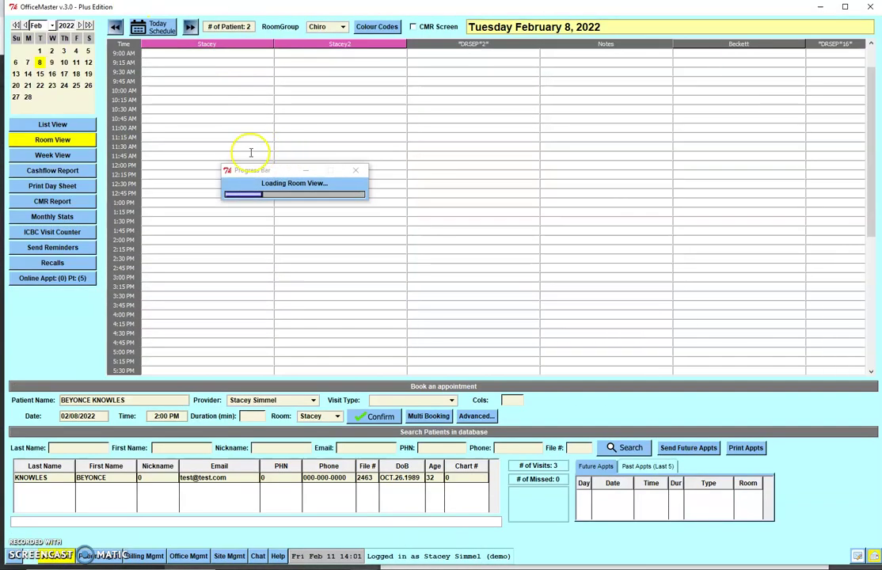
{"action": "left_click_drag", "start_coordinate": [871, 229], "coordinate": [871, 211]}
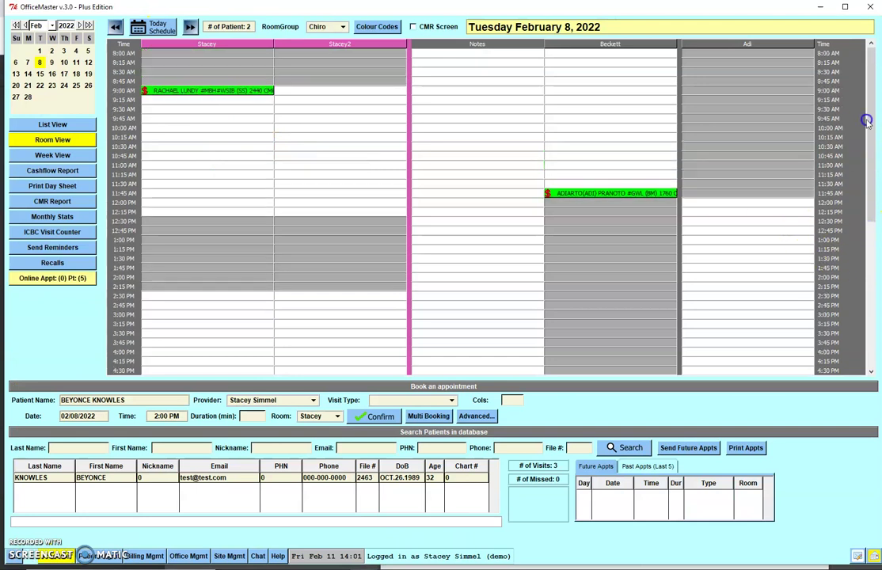
{"action": "left_click", "coordinate": [148, 29]}
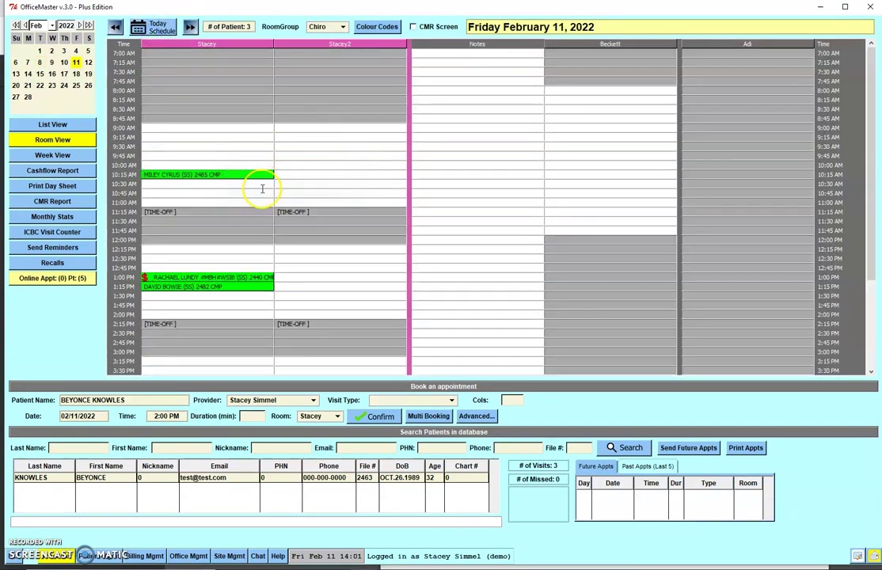
- Change the Chiropractic Sub. Visit payment method to VISA for the 10:15 AM appointment, resubmit the case and close the billing screen
{"action": "double_click", "coordinate": [208, 174]}
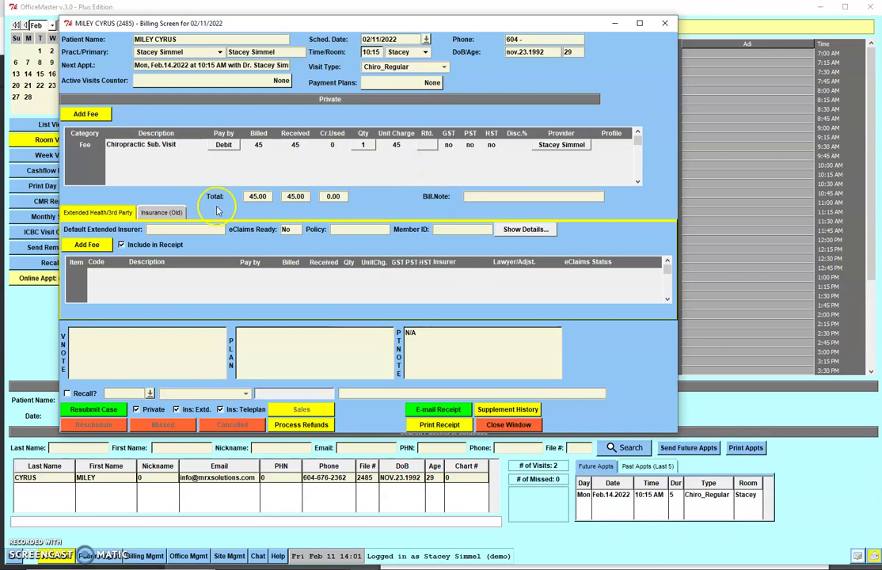
{"action": "left_click", "coordinate": [189, 77]}
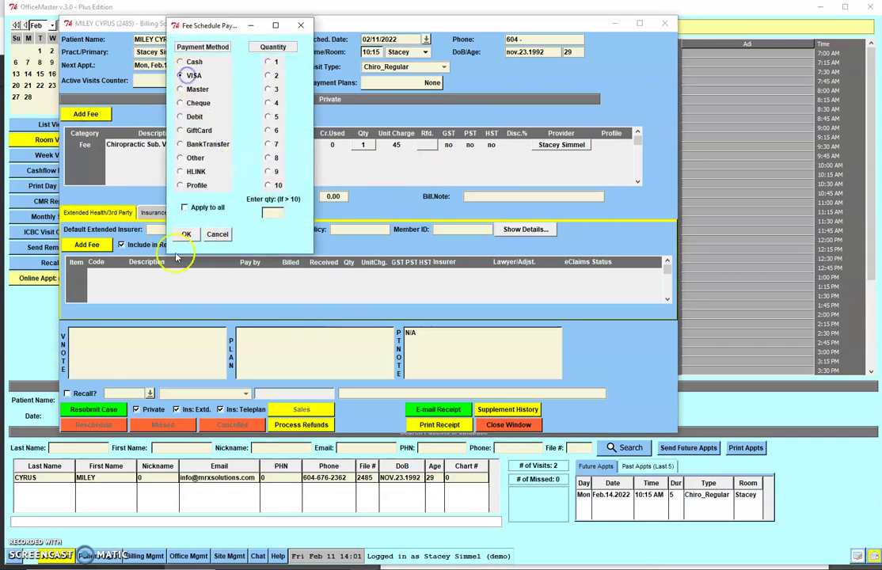
{"action": "left_click", "coordinate": [186, 233]}
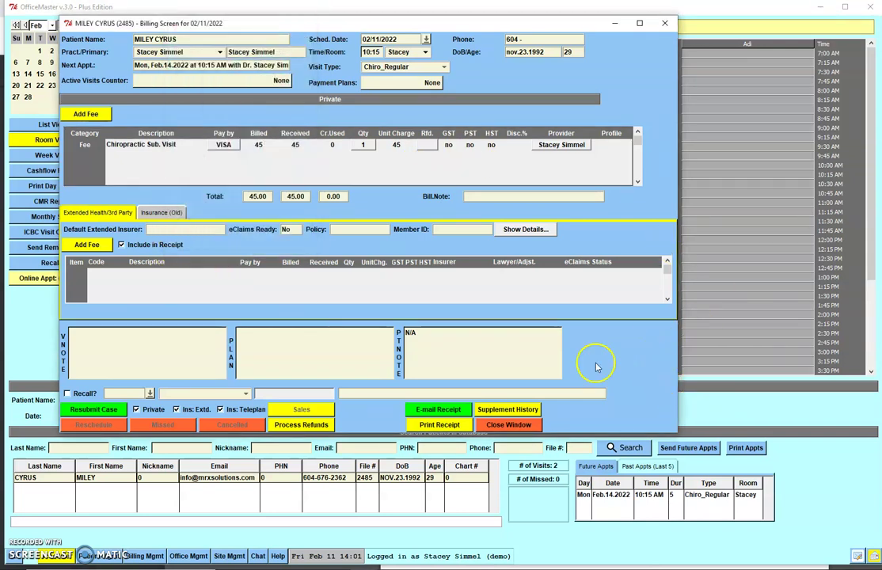
{"action": "left_click", "coordinate": [91, 409]}
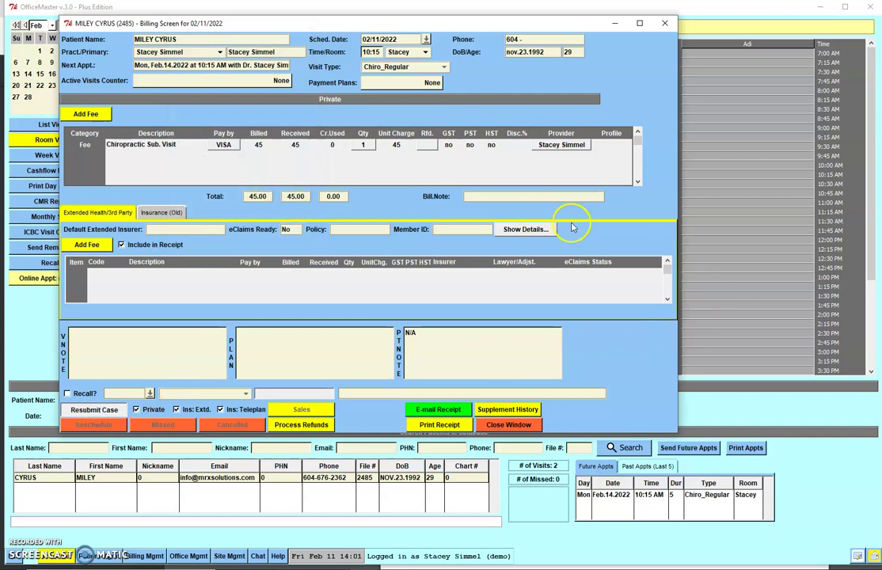
{"action": "key", "text": "Escape"}
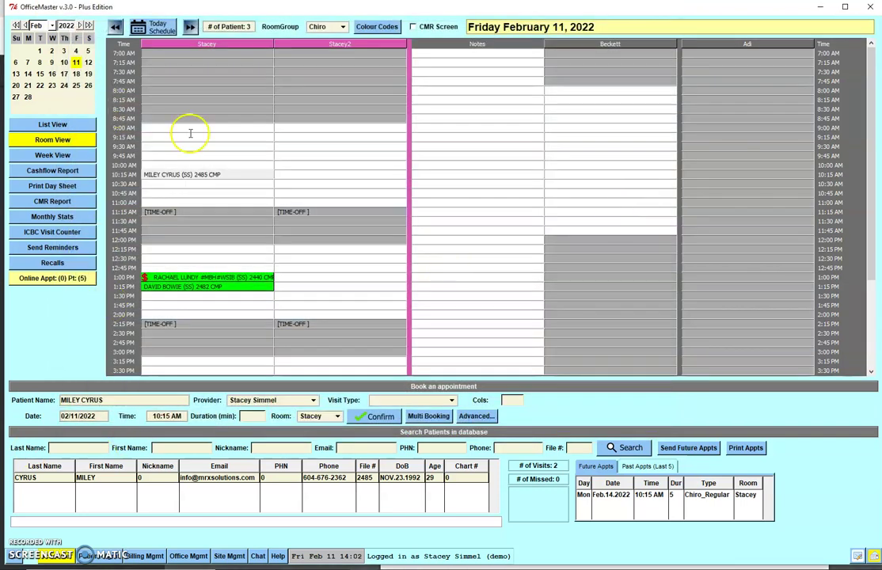
- Preview the detailed cashflow report again with the corrected payment method, and return to the report settings in OfficeMaster
{"action": "left_click", "coordinate": [52, 170]}
{"action": "left_click", "coordinate": [131, 156]}
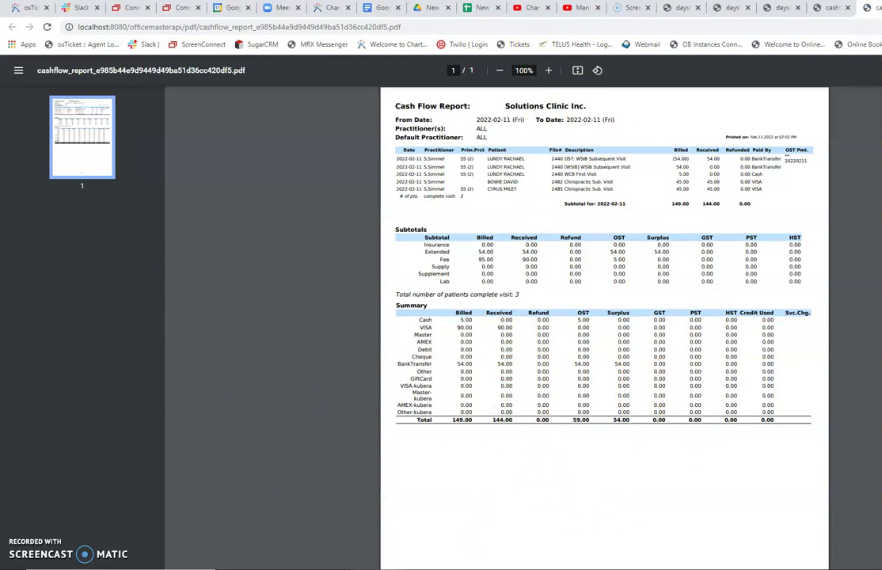
{"action": "left_click", "coordinate": [396, 463]}
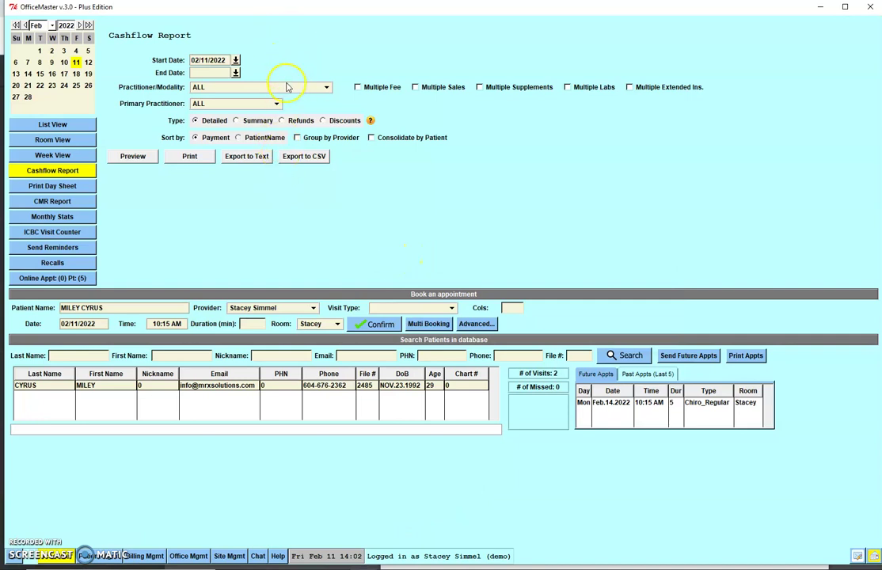
- Set the cashflow report's date range from 01/15/2022 to 01/31/2022
{"action": "left_click", "coordinate": [236, 60]}
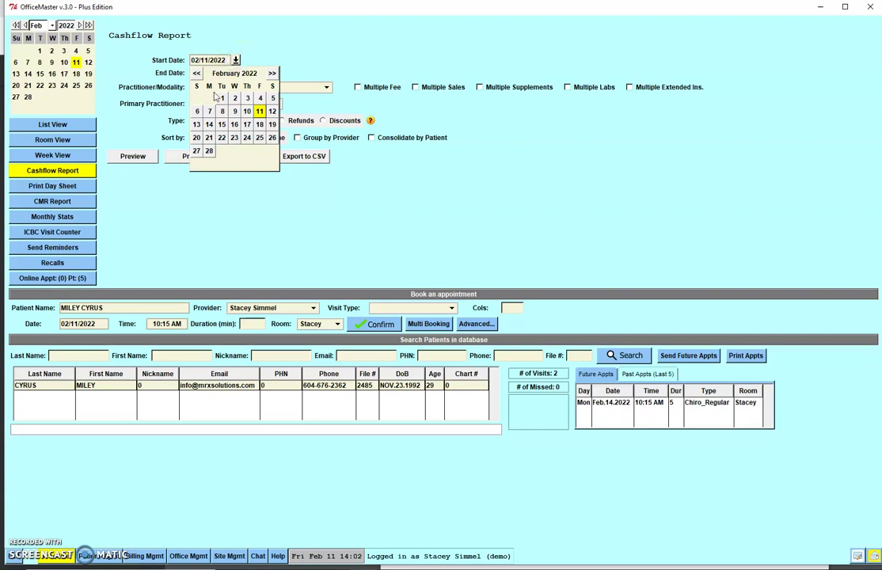
{"action": "left_click", "coordinate": [198, 74]}
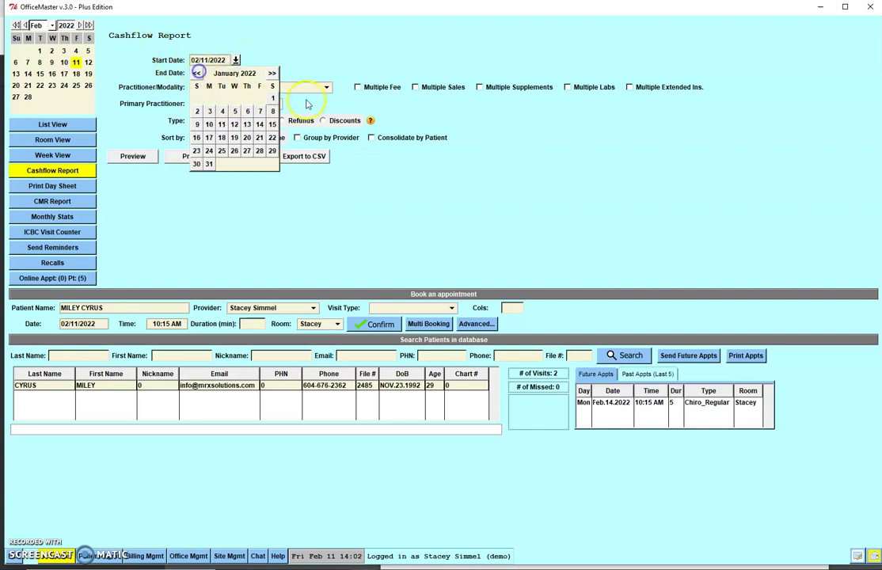
{"action": "left_click", "coordinate": [272, 125]}
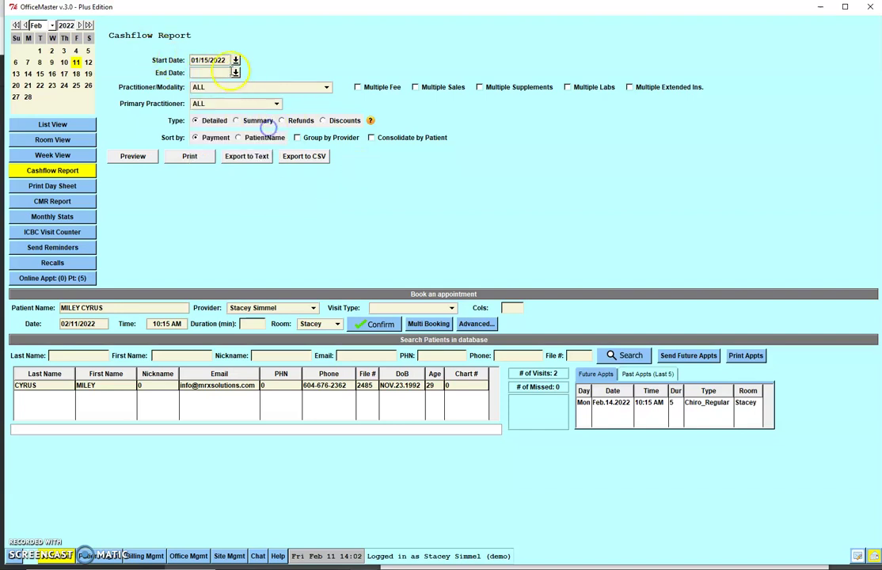
{"action": "left_click", "coordinate": [235, 72]}
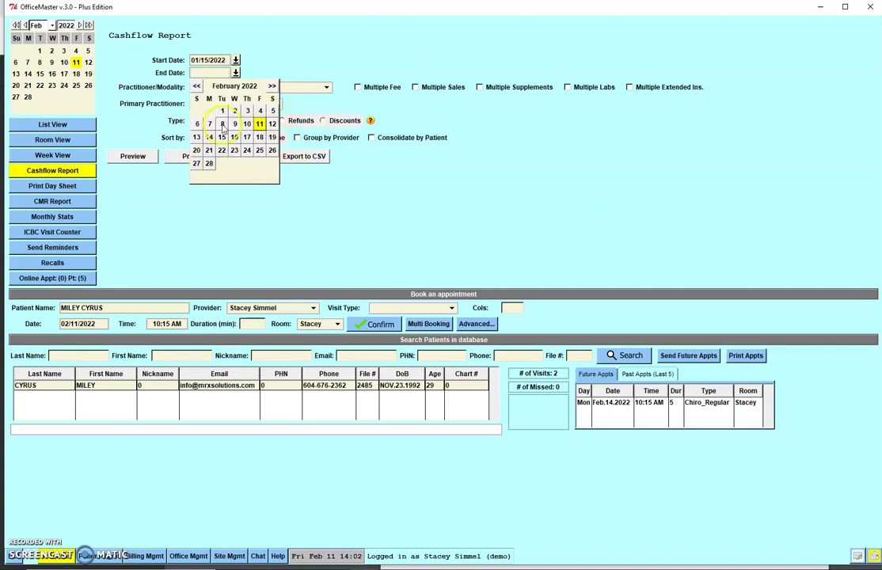
{"action": "left_click", "coordinate": [196, 85]}
{"action": "left_click", "coordinate": [208, 176]}
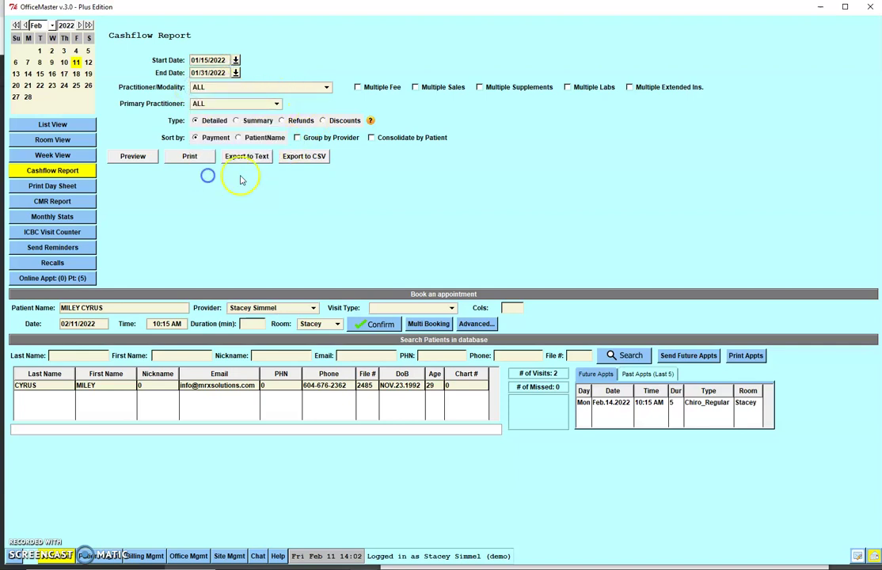
- Limit the cashflow report's Practitioner/Modality filter to the logged-in practitioner and set the report type to Summary
{"action": "left_click", "coordinate": [325, 87]}
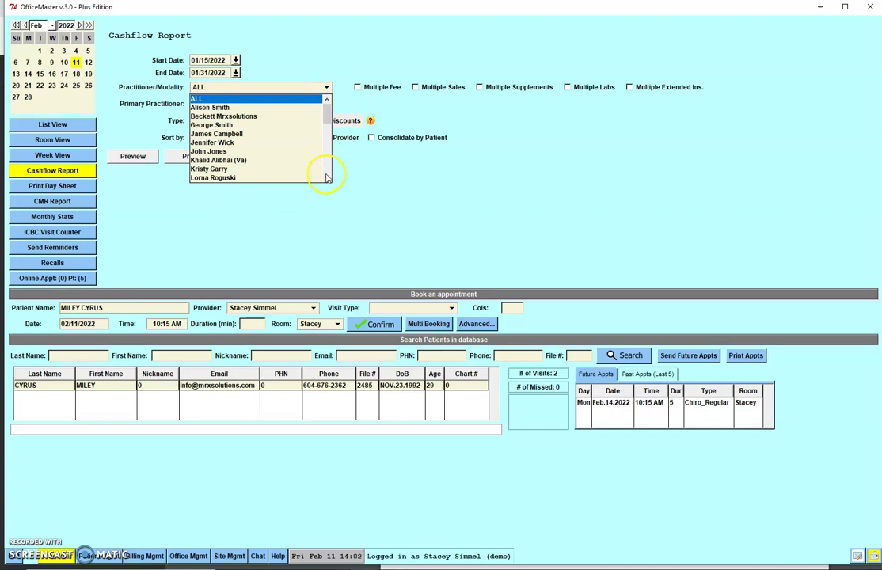
{"action": "scroll", "coordinate": [324, 174], "scroll_direction": "down", "scroll_amount": 5}
{"action": "left_click", "coordinate": [224, 160]}
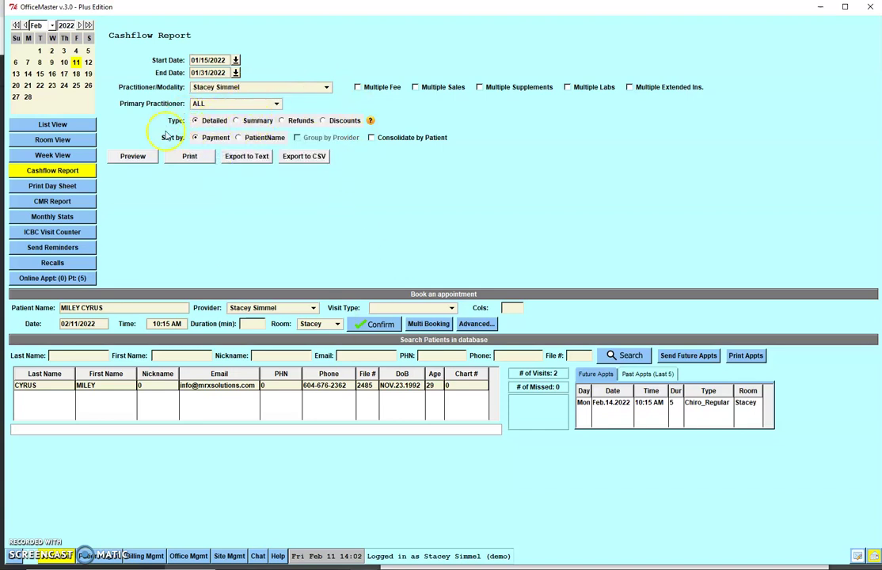
{"action": "left_click", "coordinate": [236, 120]}
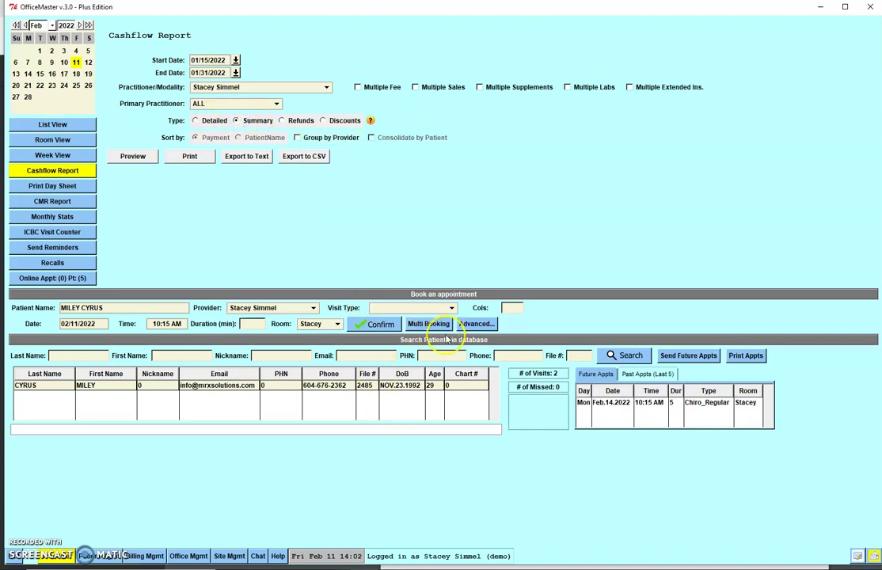
- Try the Primary Practitioner filter with the logged-in practitioner, and set it back to ALL
{"action": "left_click", "coordinate": [276, 105]}
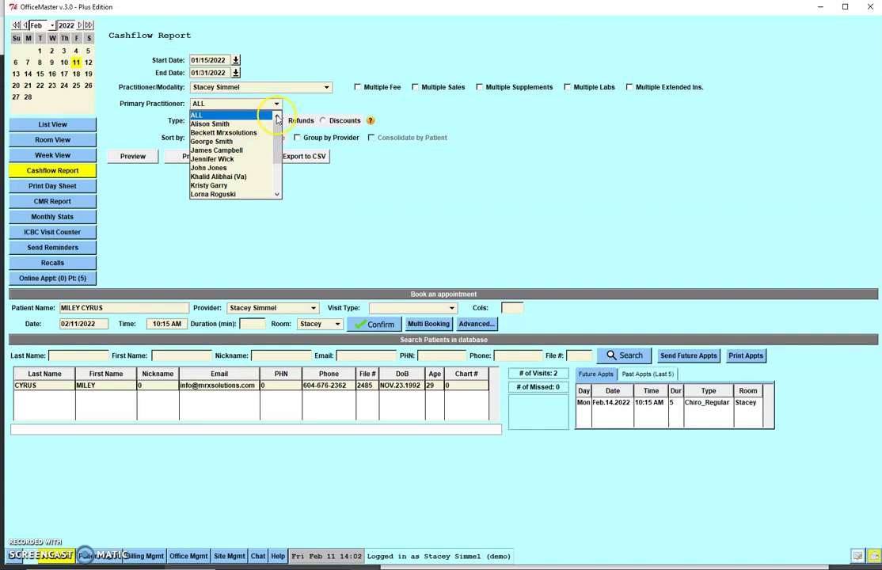
{"action": "left_click_drag", "start_coordinate": [278, 133], "coordinate": [276, 171]}
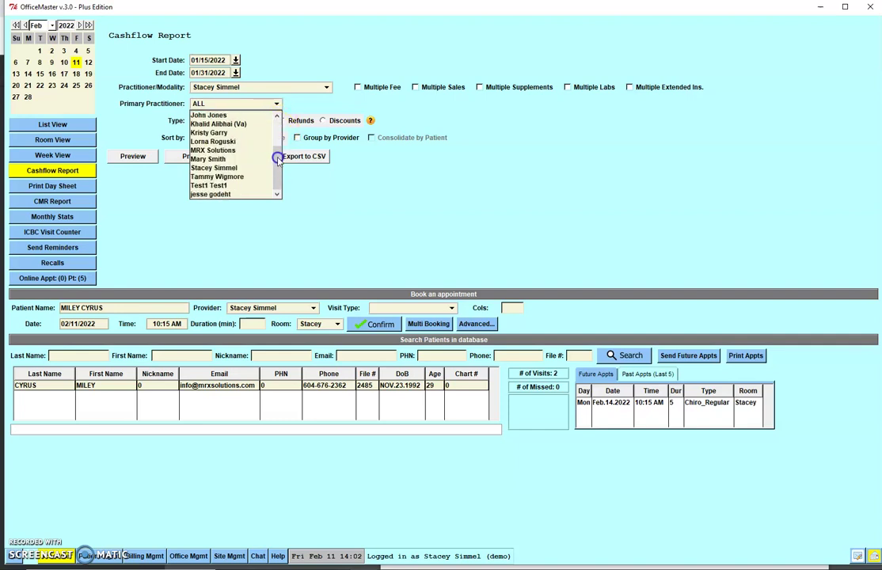
{"action": "left_click", "coordinate": [222, 171]}
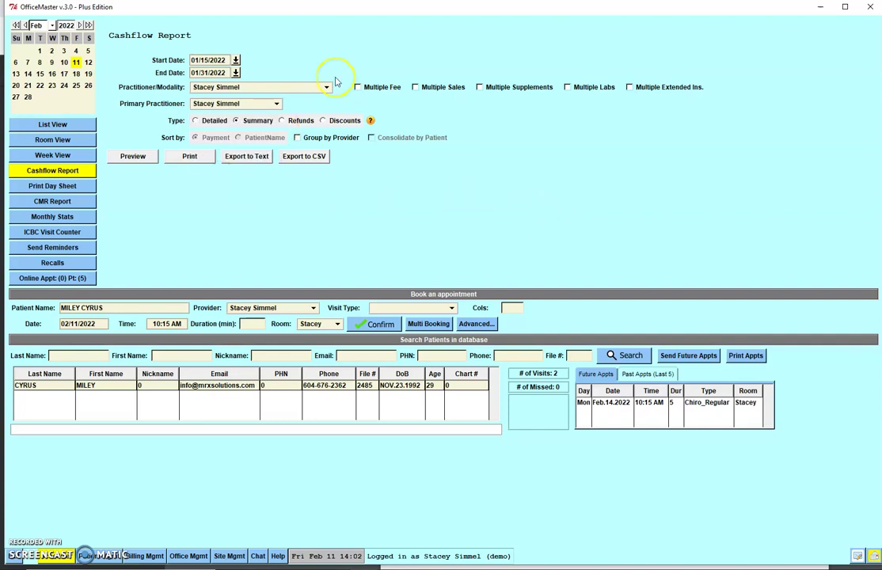
{"action": "left_click", "coordinate": [273, 105]}
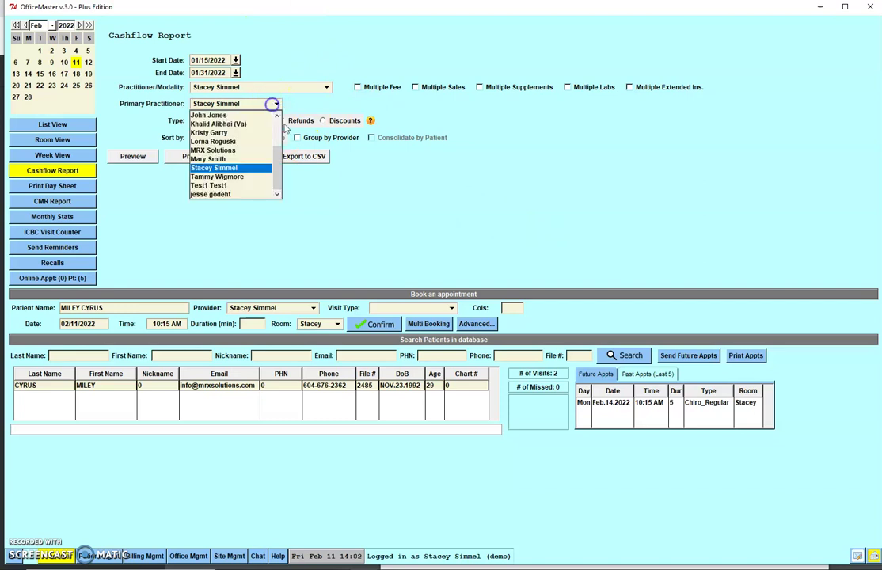
{"action": "left_click", "coordinate": [275, 161]}
{"action": "left_click_drag", "start_coordinate": [275, 160], "coordinate": [275, 131]}
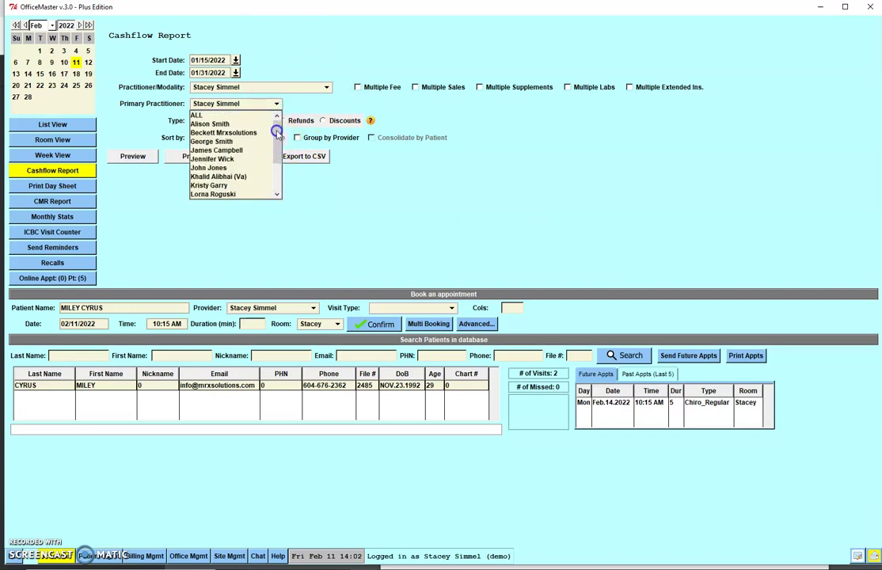
{"action": "left_click", "coordinate": [200, 114]}
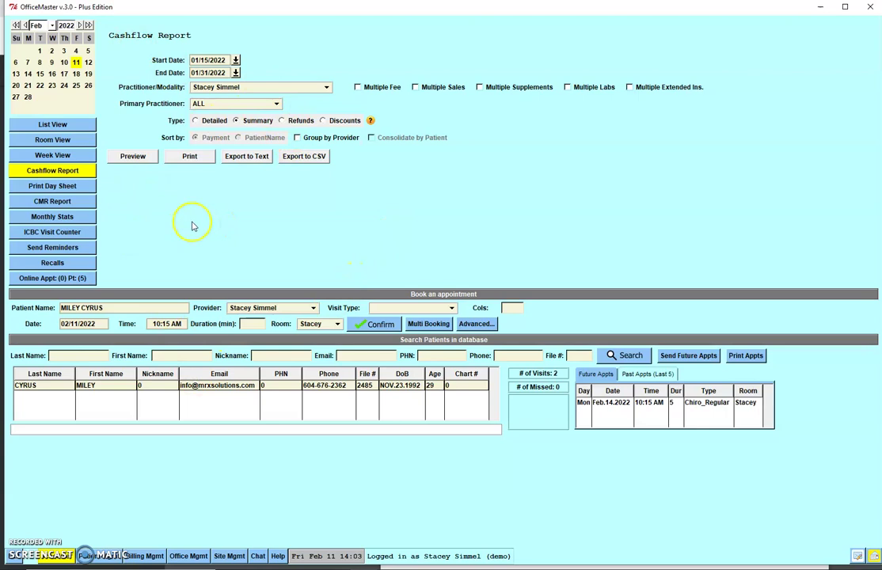
- Preview the summary cashflow report for the selected practitioner and date range
{"action": "left_click", "coordinate": [134, 157]}
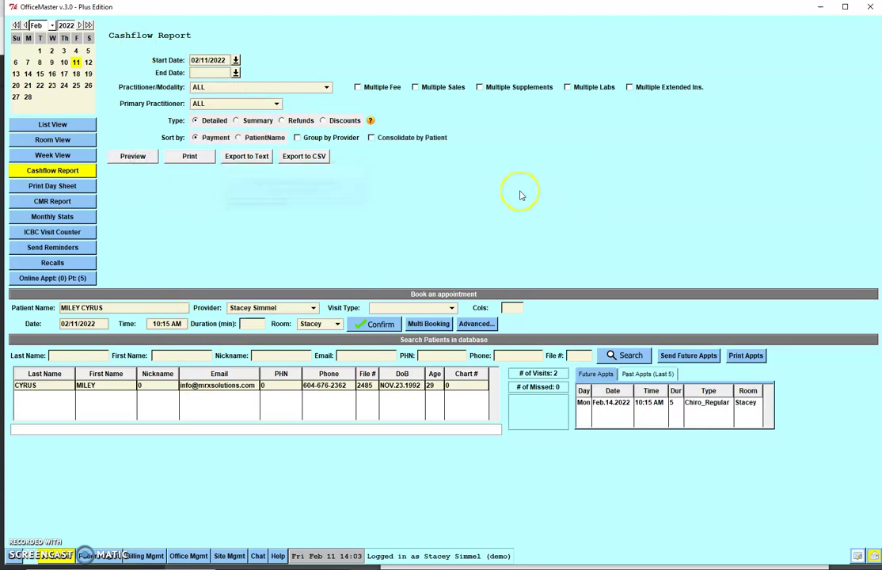